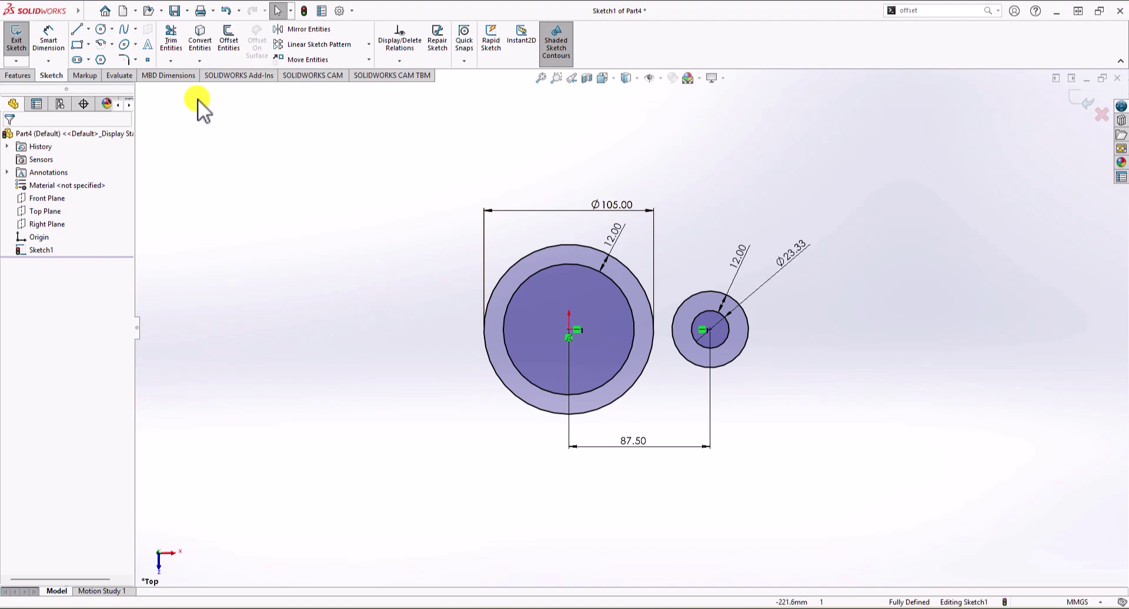
- Draw two concentric circles to the left of the central ring
click(105, 32)
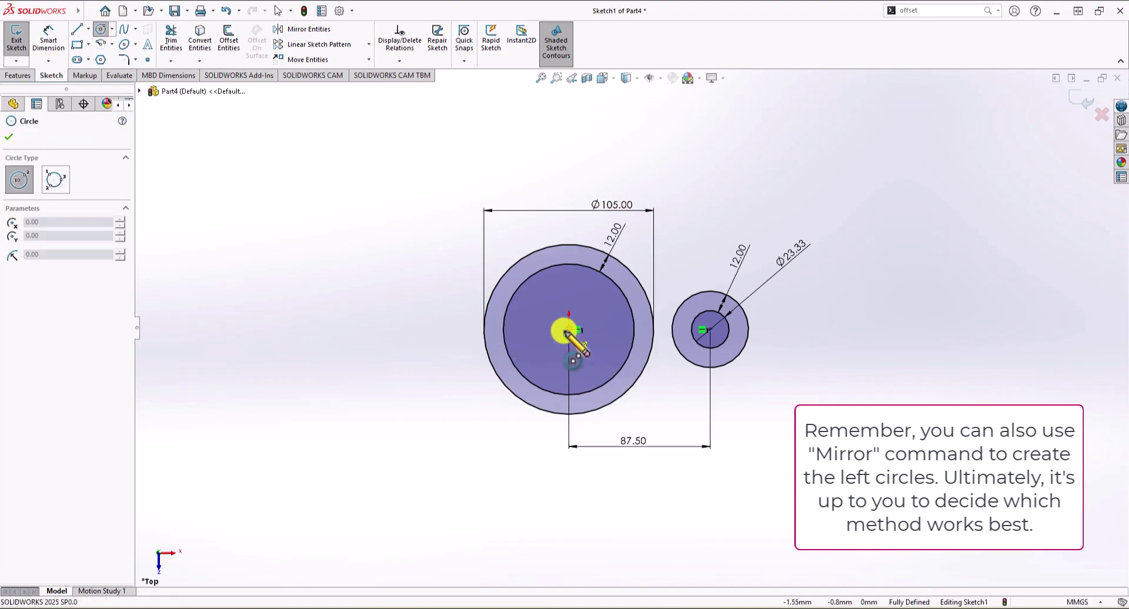
click(406, 330)
click(431, 282)
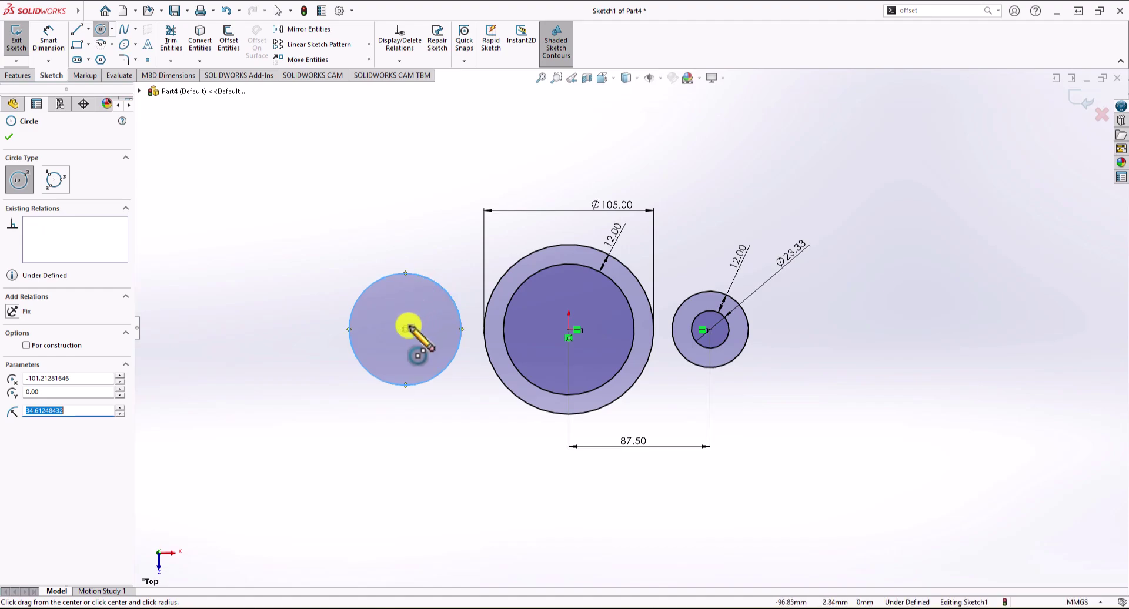
click(405, 329)
click(434, 260)
key(Escape)
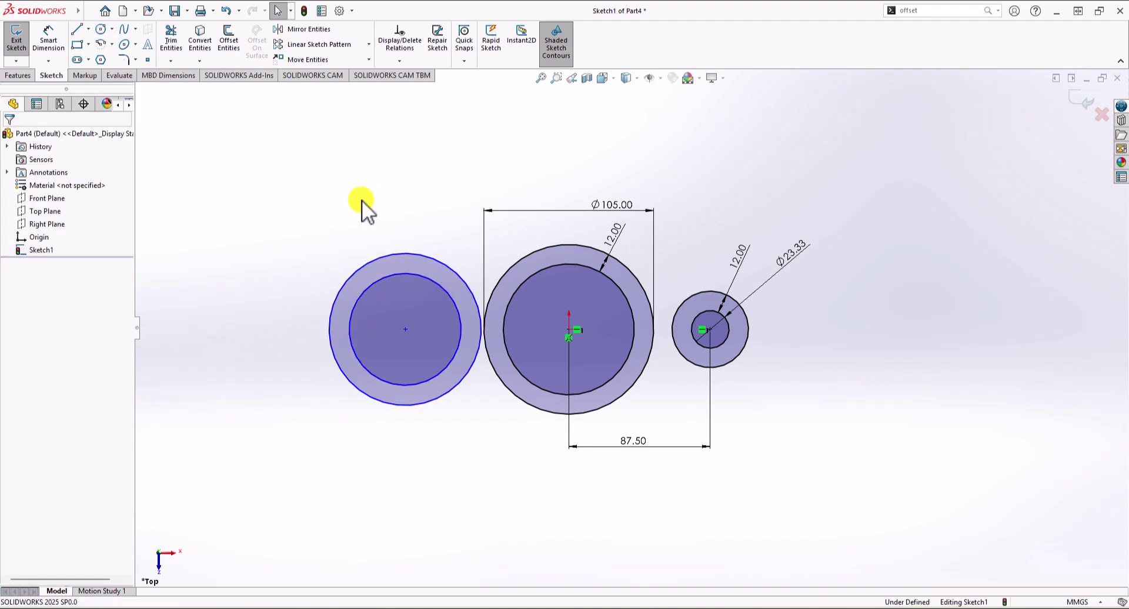
- Make the left ring's inner and outer circles Equal to the right ring's circles
click(408, 274)
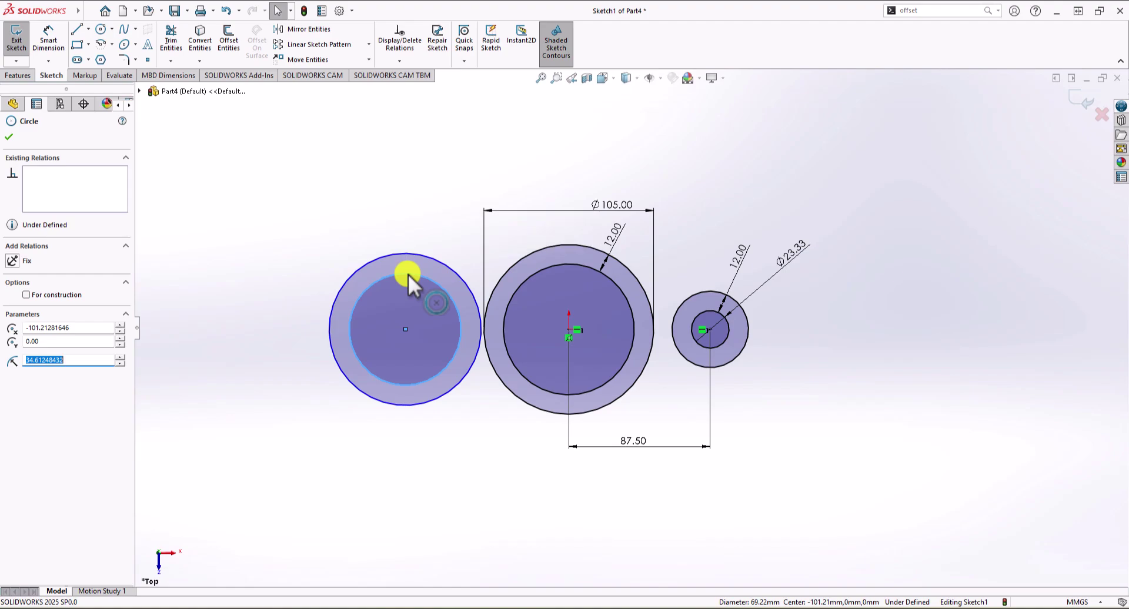
ctrl+click(709, 315)
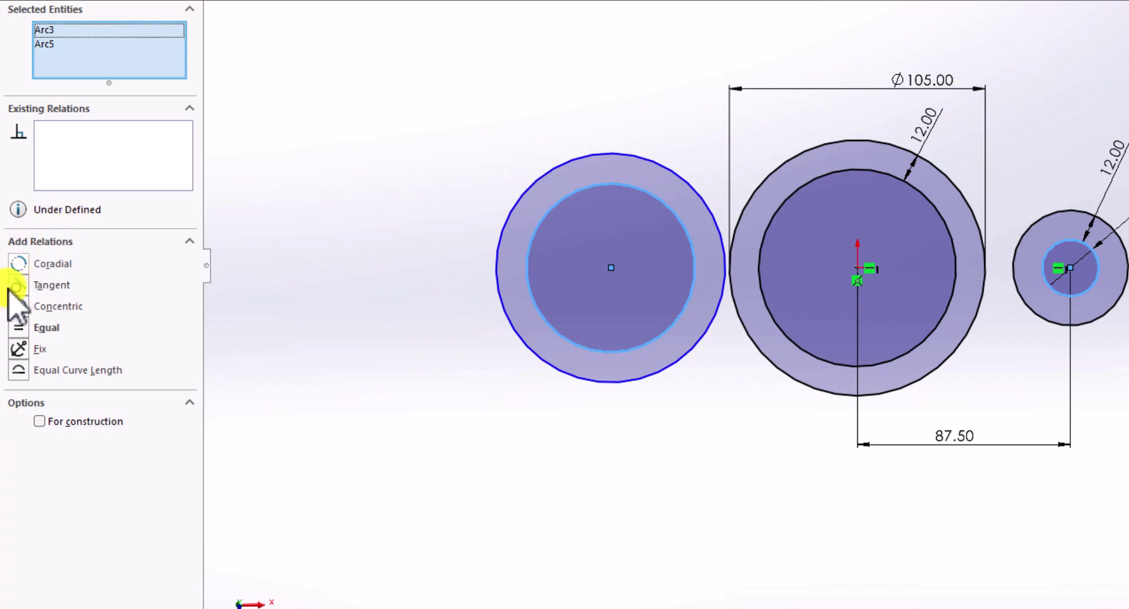
click(24, 328)
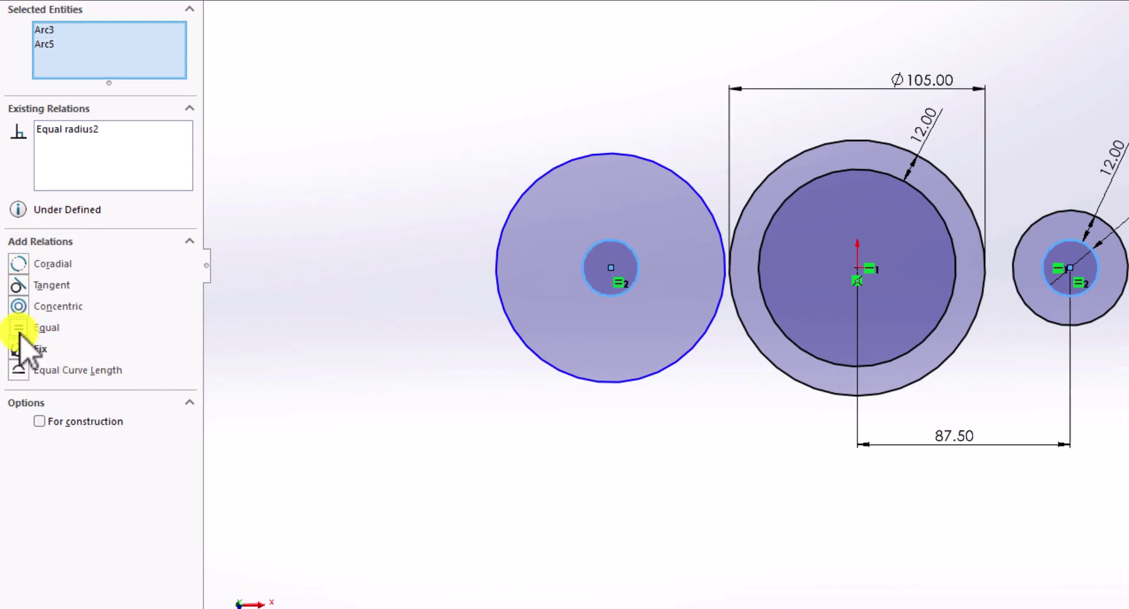
click(728, 434)
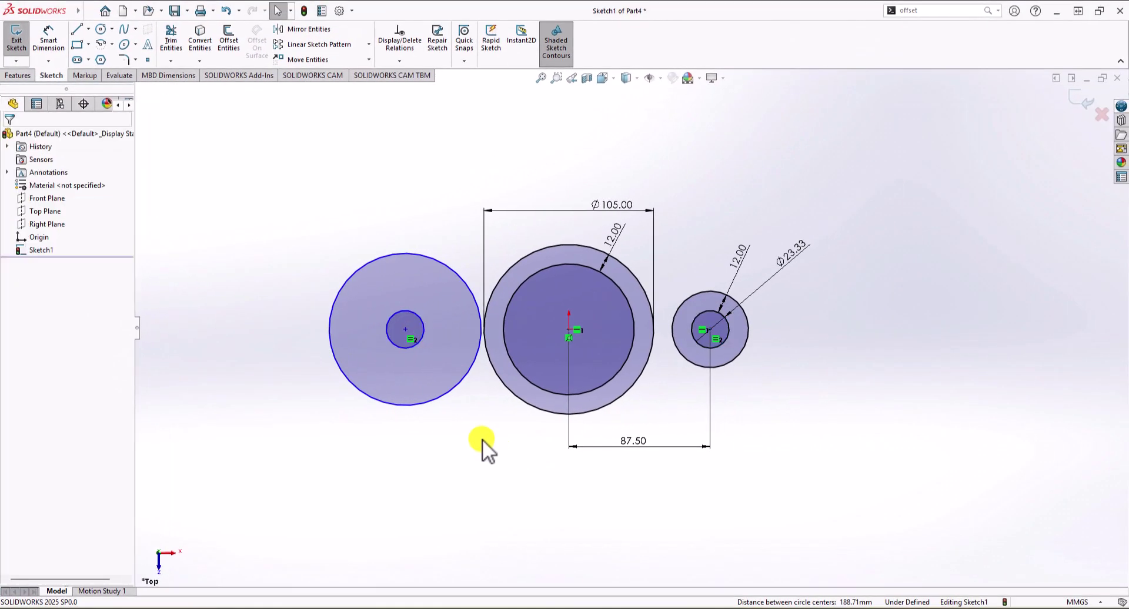
click(432, 270)
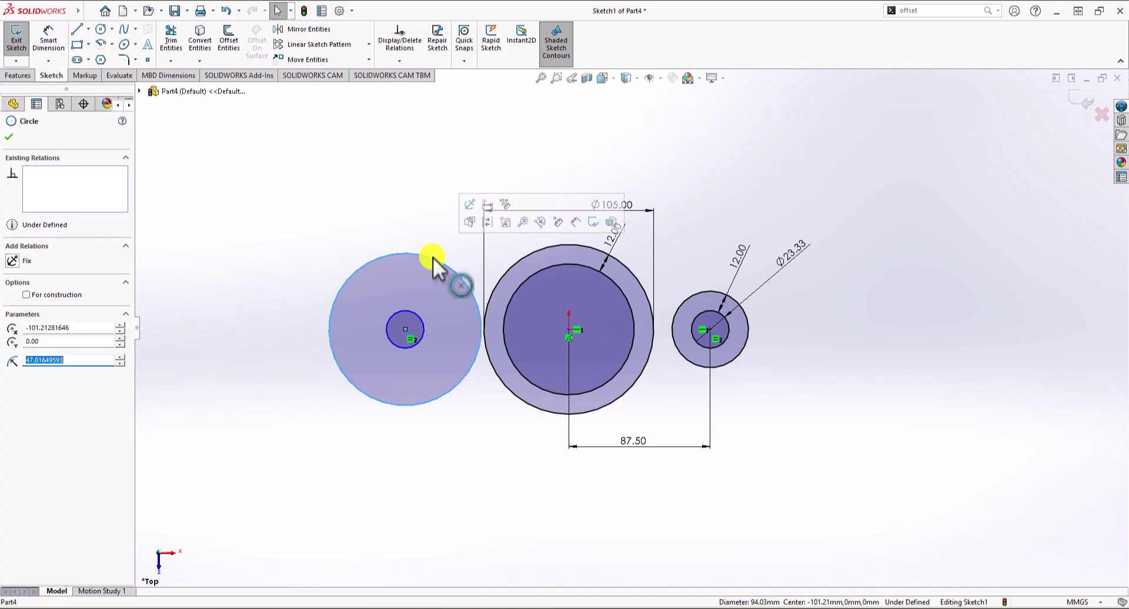
ctrl+click(708, 291)
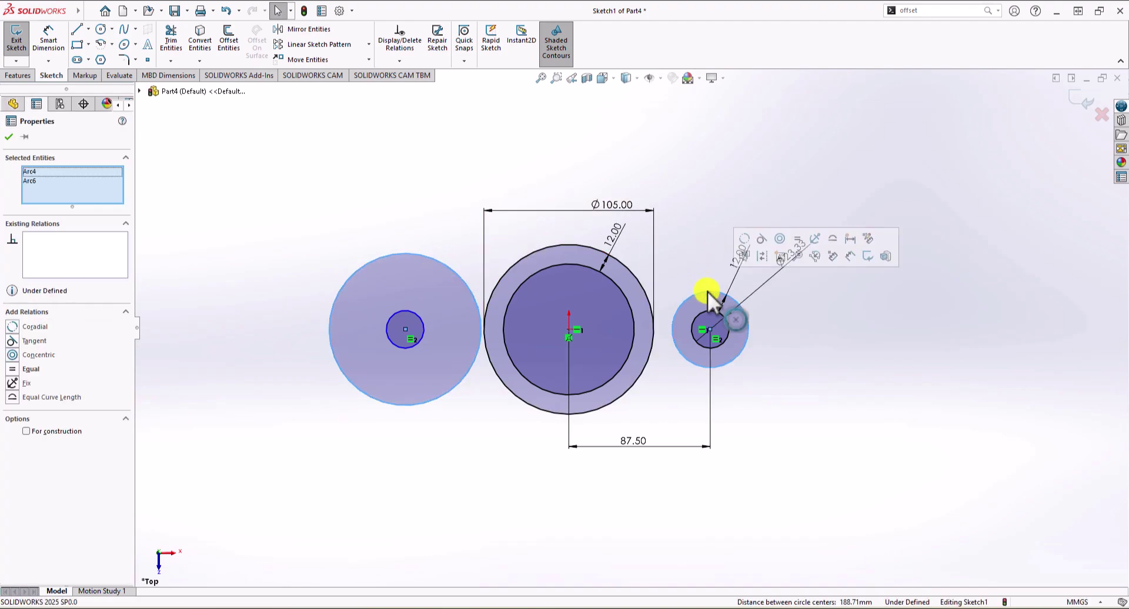
click(14, 370)
click(450, 441)
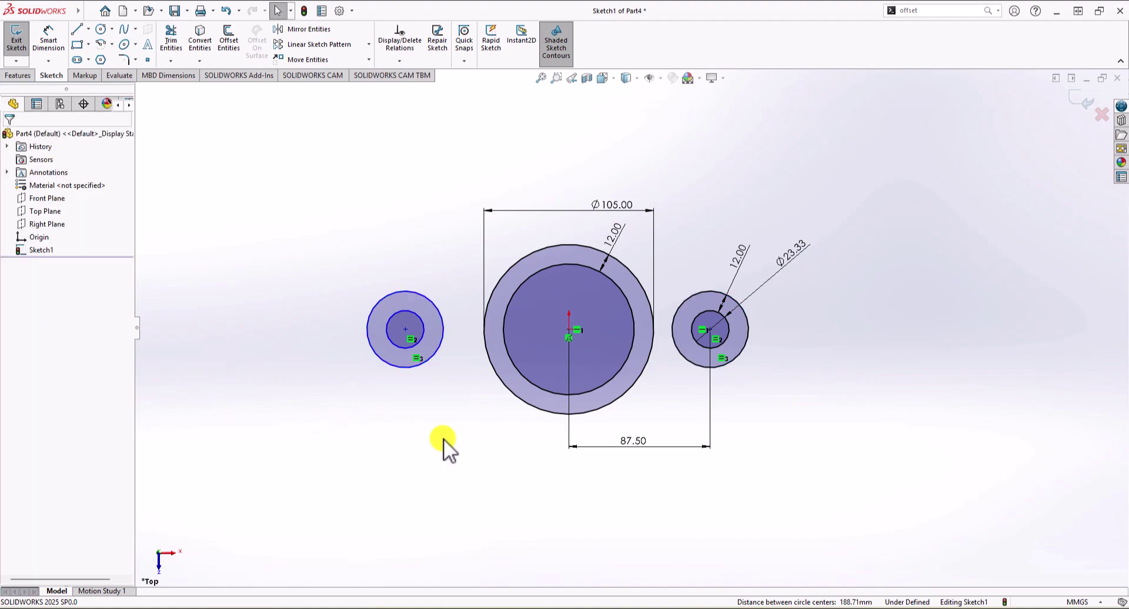
- Add a Horizontal relation between the left ring's centre and the central ring's centre
click(406, 329)
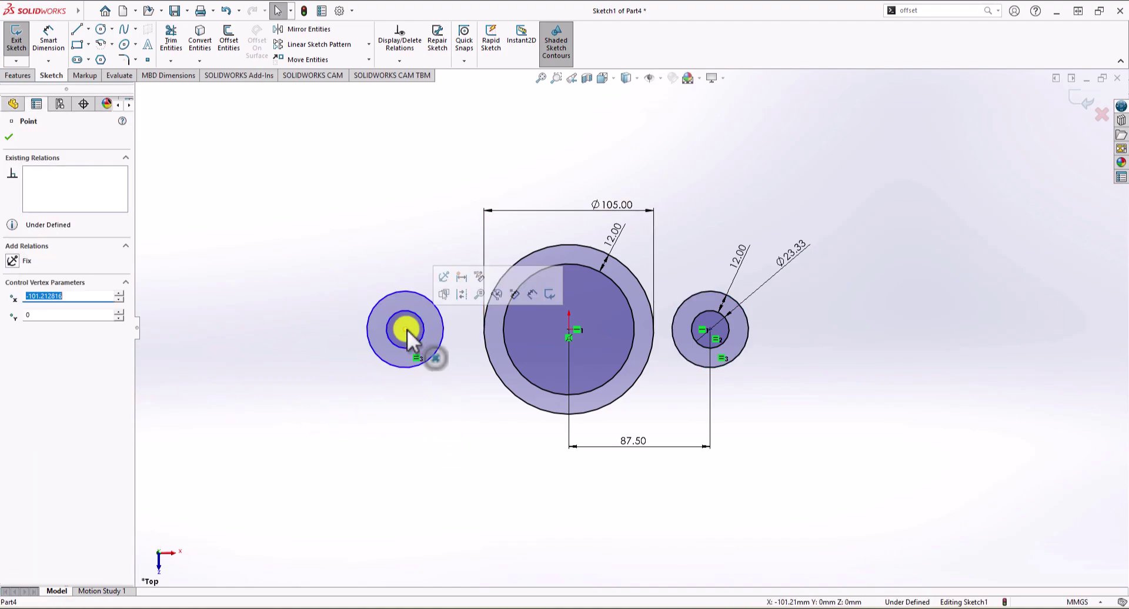
ctrl+click(567, 330)
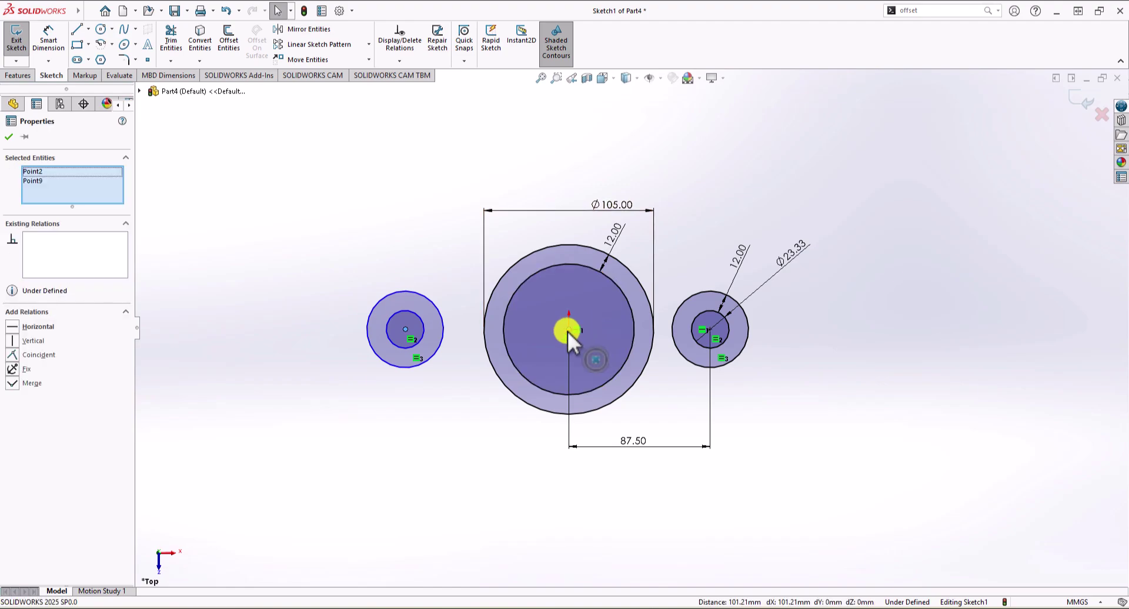
click(17, 328)
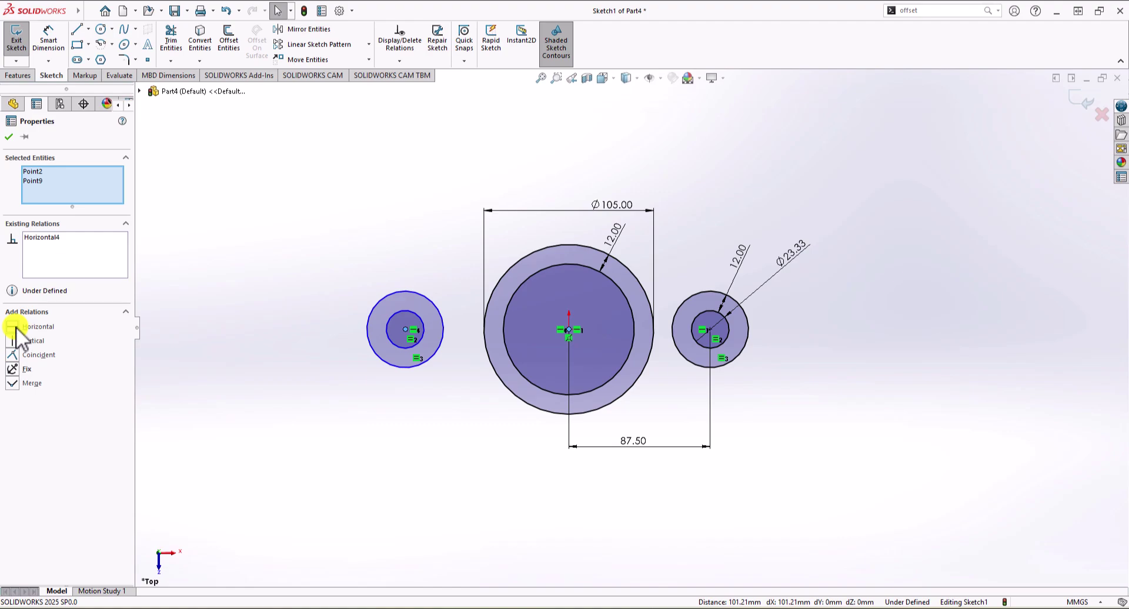
click(461, 429)
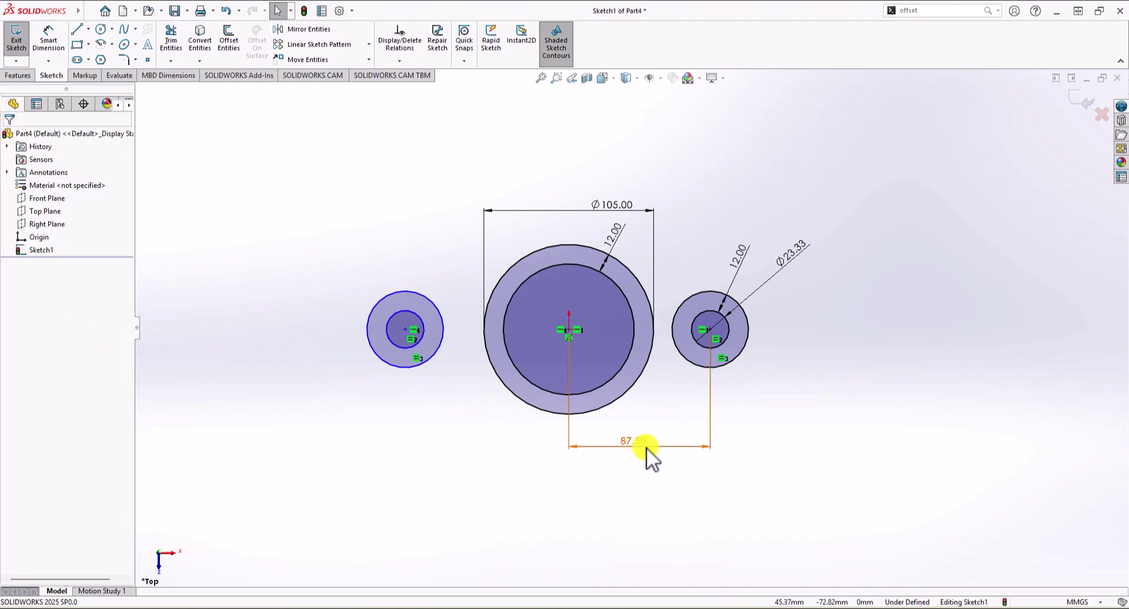
- Dimension the left ring's centre 87.5 from the central ring's centre
click(53, 35)
click(406, 327)
click(569, 331)
click(462, 449)
click(469, 460)
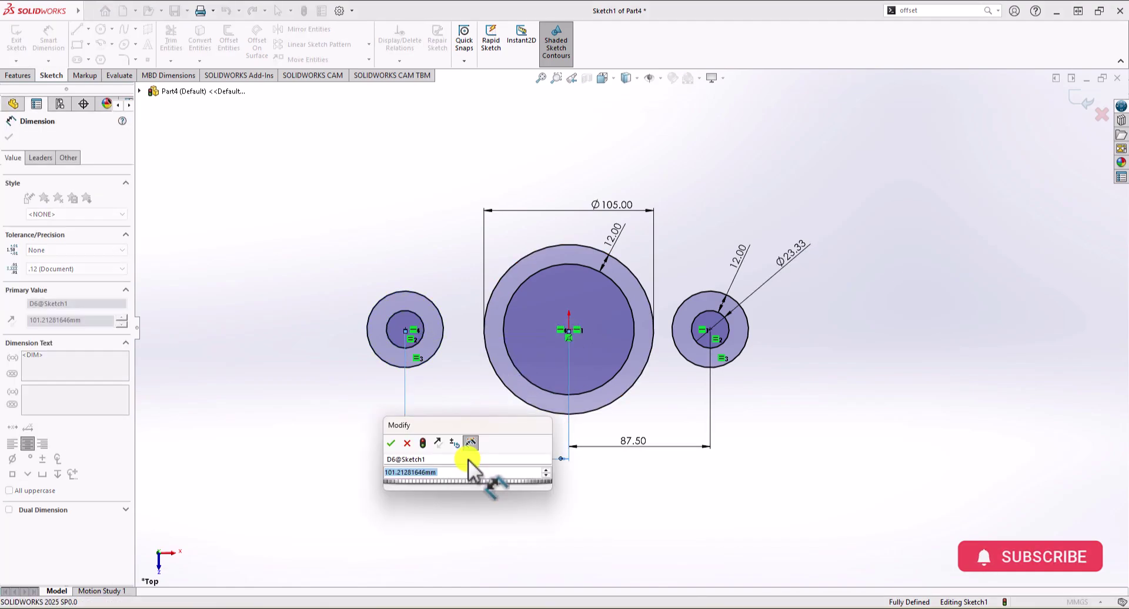
text(87.5)
key(Return)
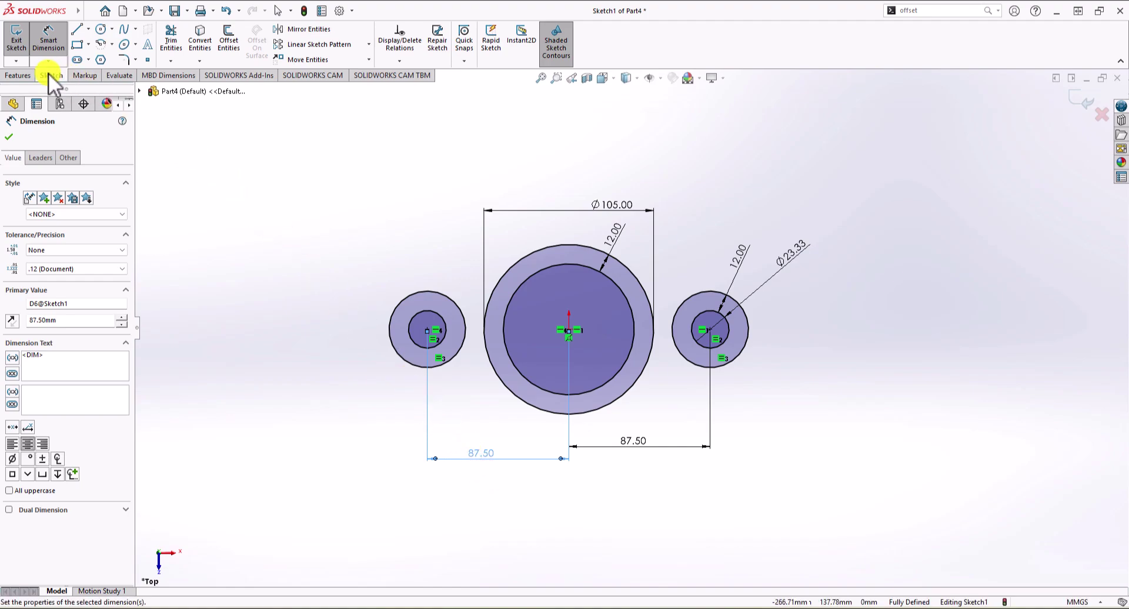
- Sketch four lines linking the left and right rings to the central ring, top and bottom
click(78, 30)
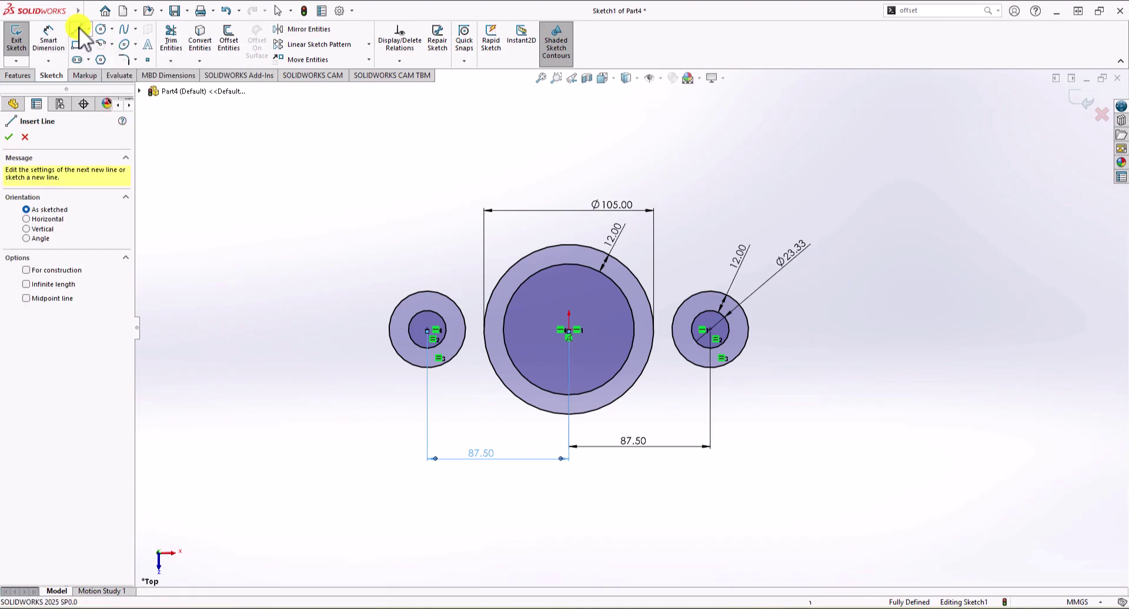
click(420, 293)
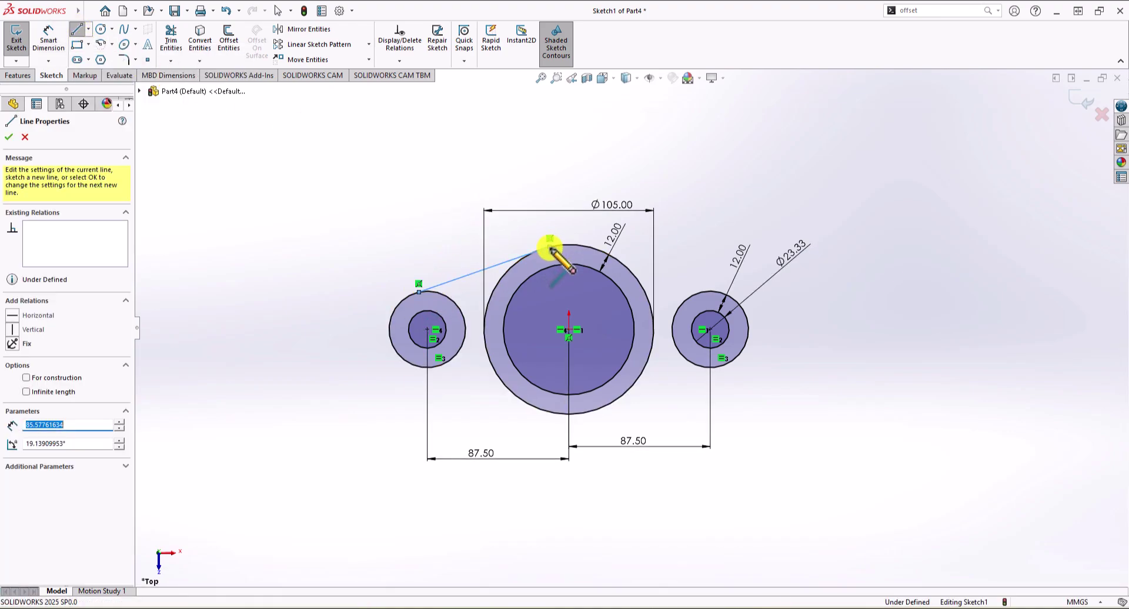
click(550, 247)
key(Escape)
click(78, 29)
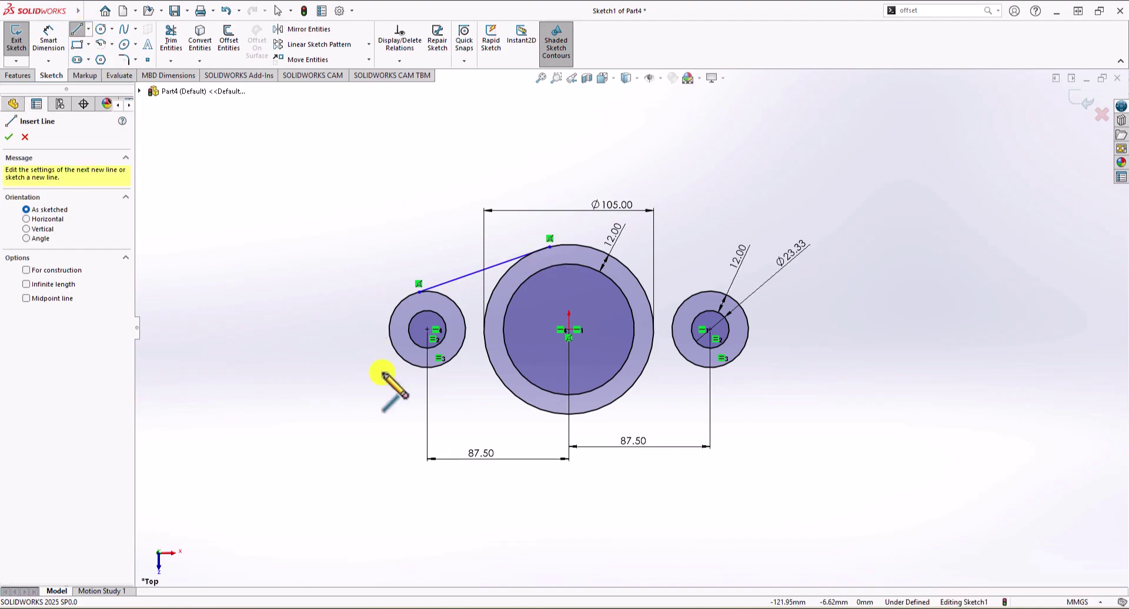
click(419, 367)
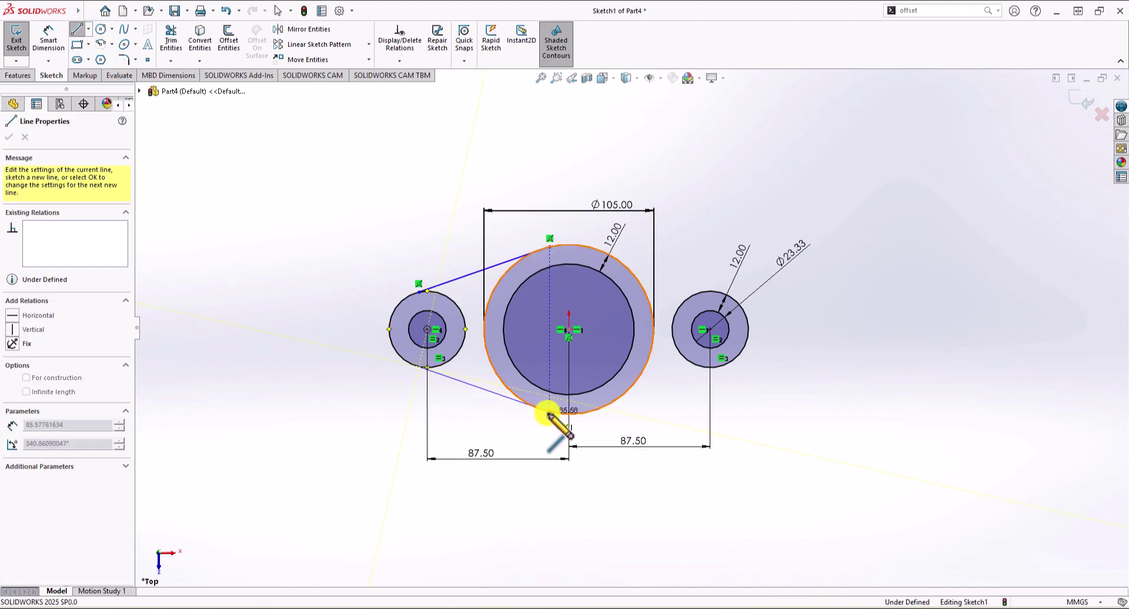
double_click(549, 413)
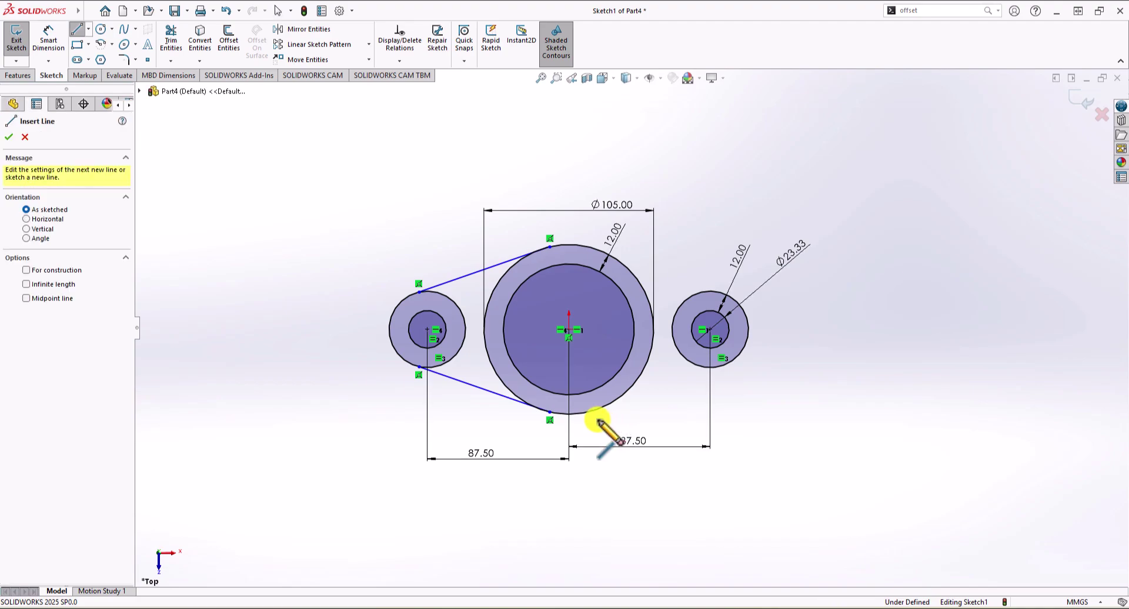
click(597, 409)
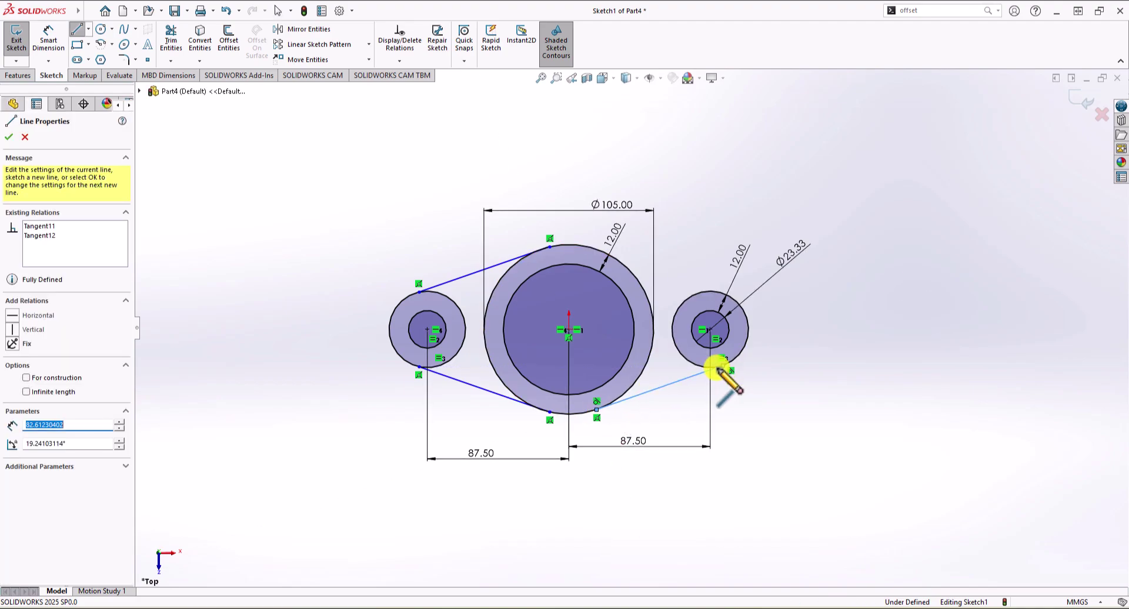
double_click(719, 369)
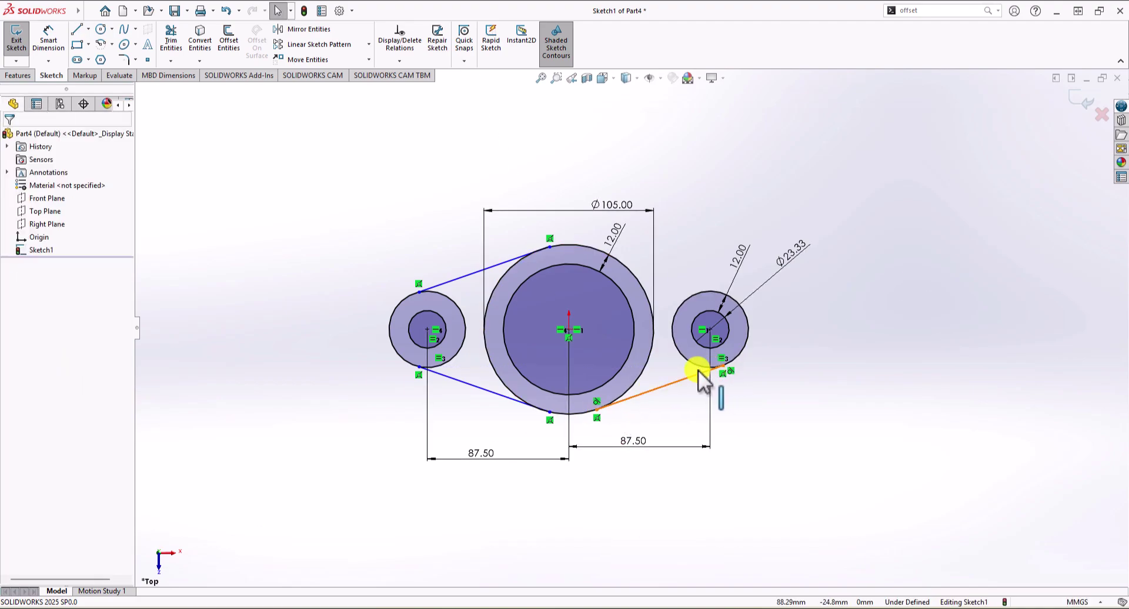
click(600, 251)
click(717, 287)
key(Escape)
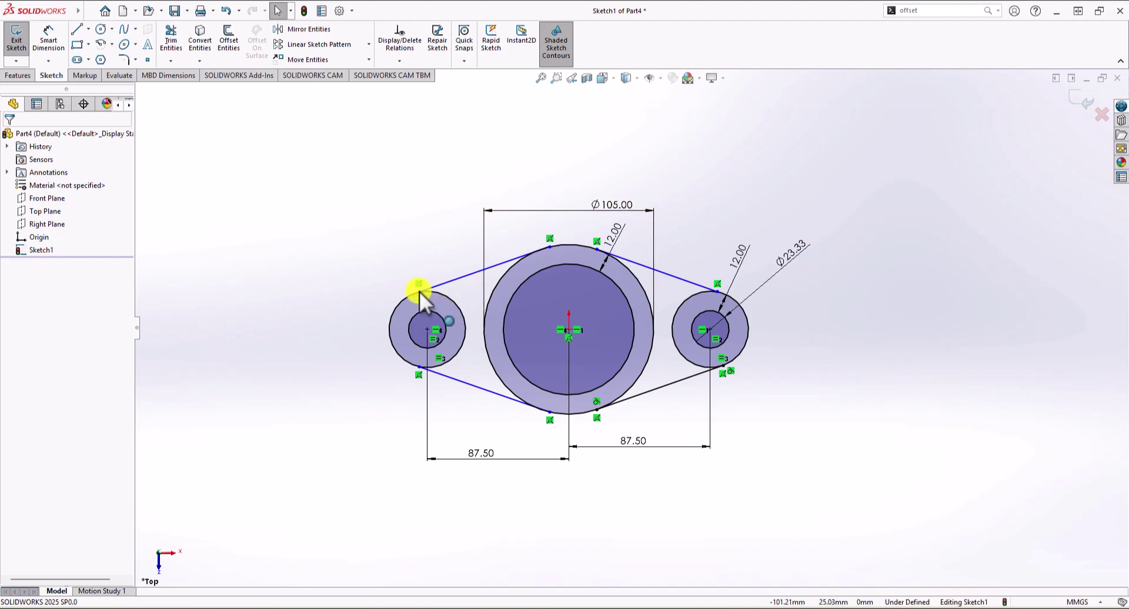
- Make the upper-left line tangent to the left ring and the central ring
scroll(414, 291, down, 3)
click(501, 274)
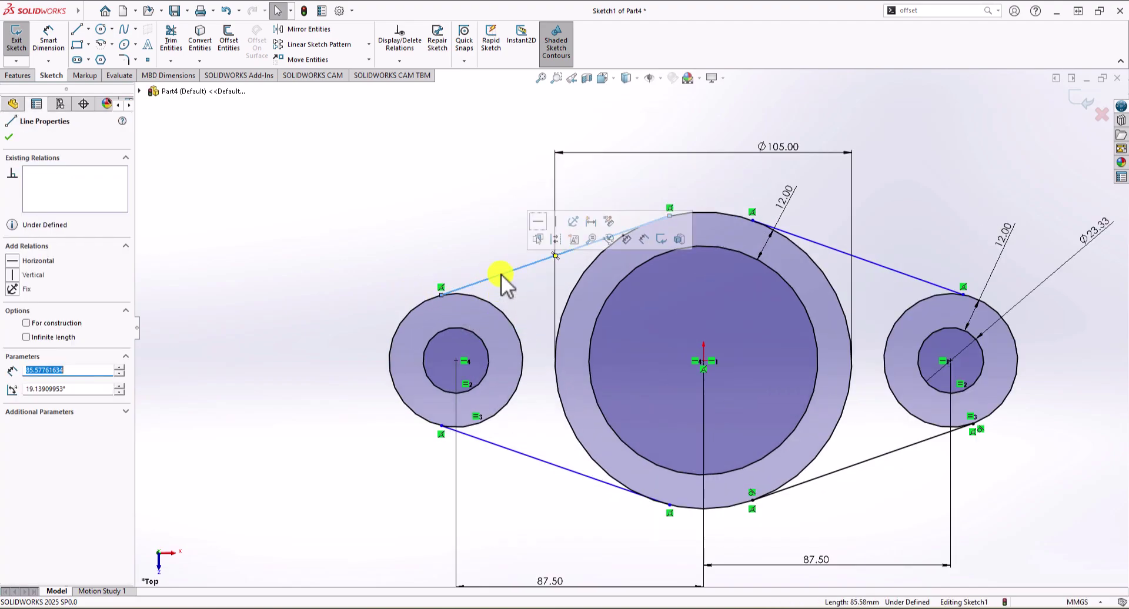
ctrl+click(418, 311)
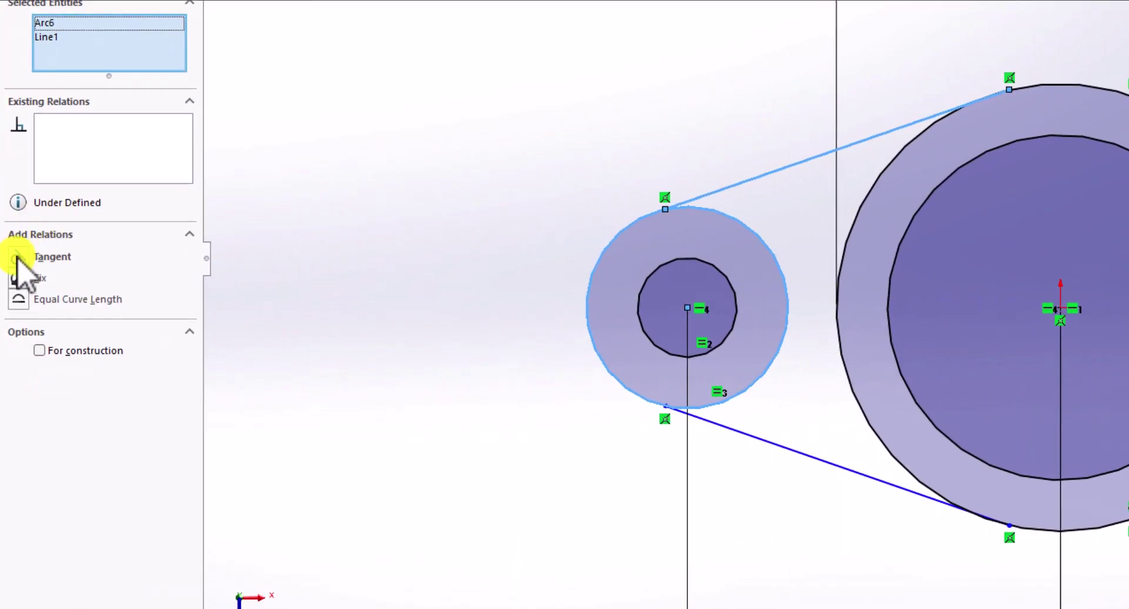
click(17, 259)
click(553, 44)
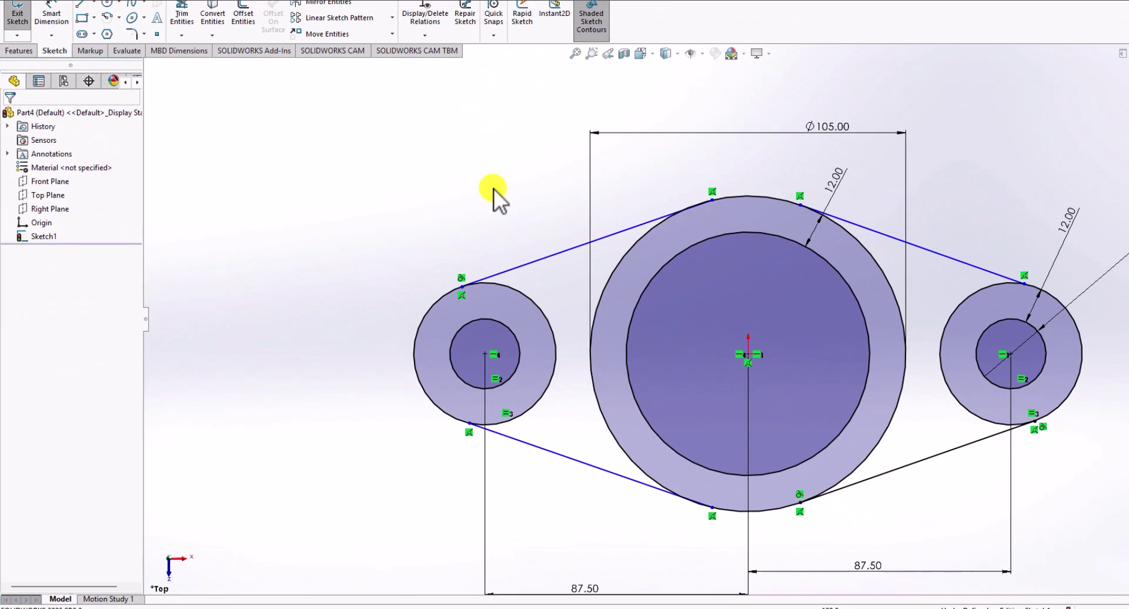
click(633, 228)
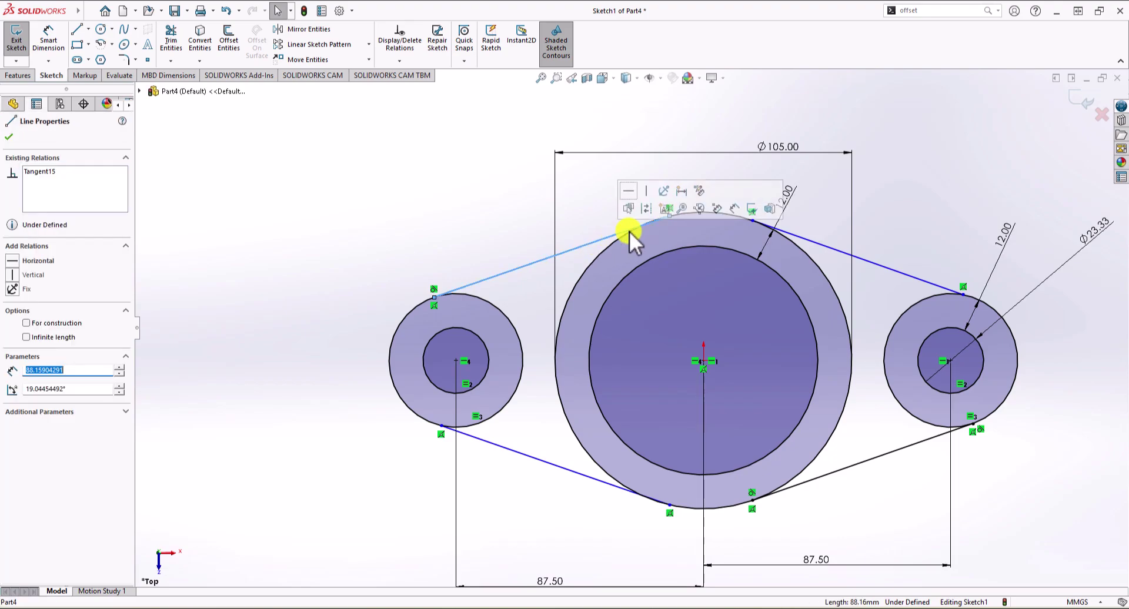
ctrl+click(718, 212)
click(13, 326)
click(435, 150)
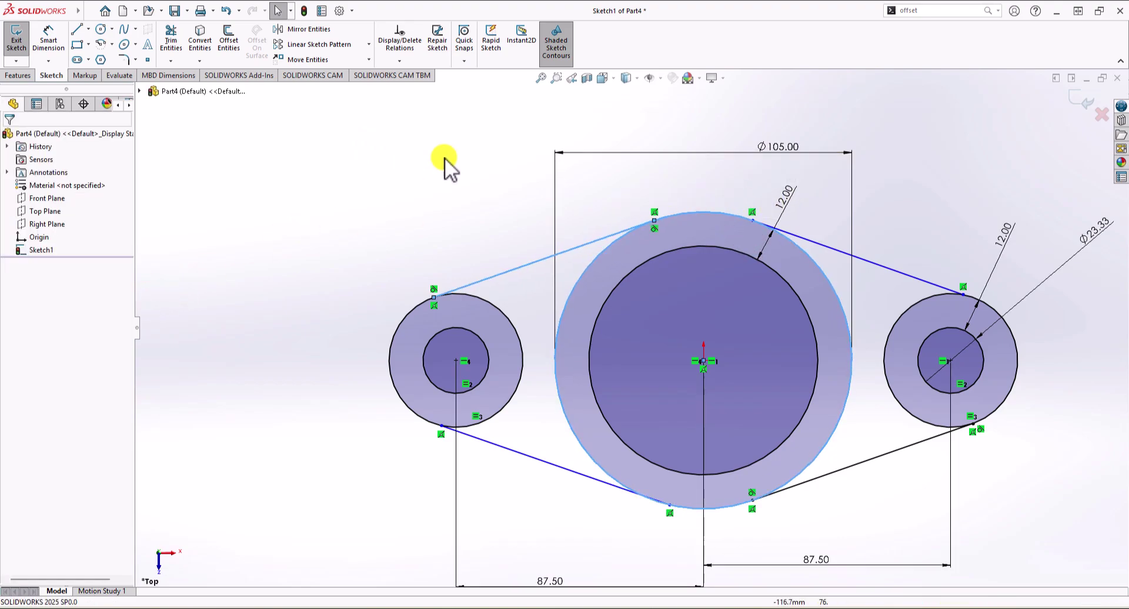
- Make the upper-right line tangent to the central ring and the right ring
click(824, 246)
ctrl+click(729, 215)
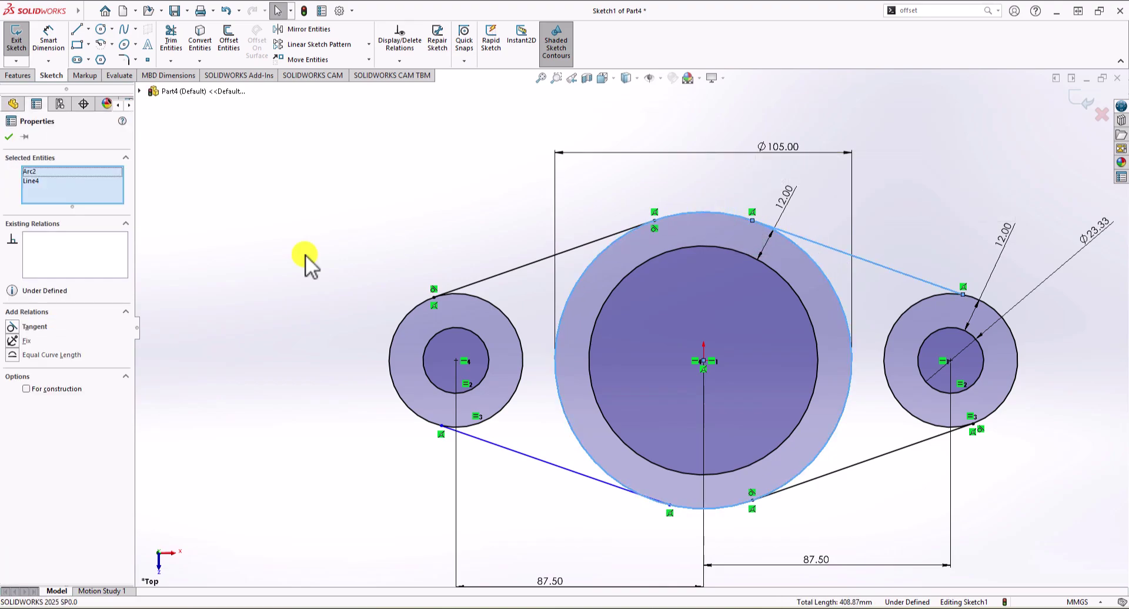
click(13, 327)
click(905, 292)
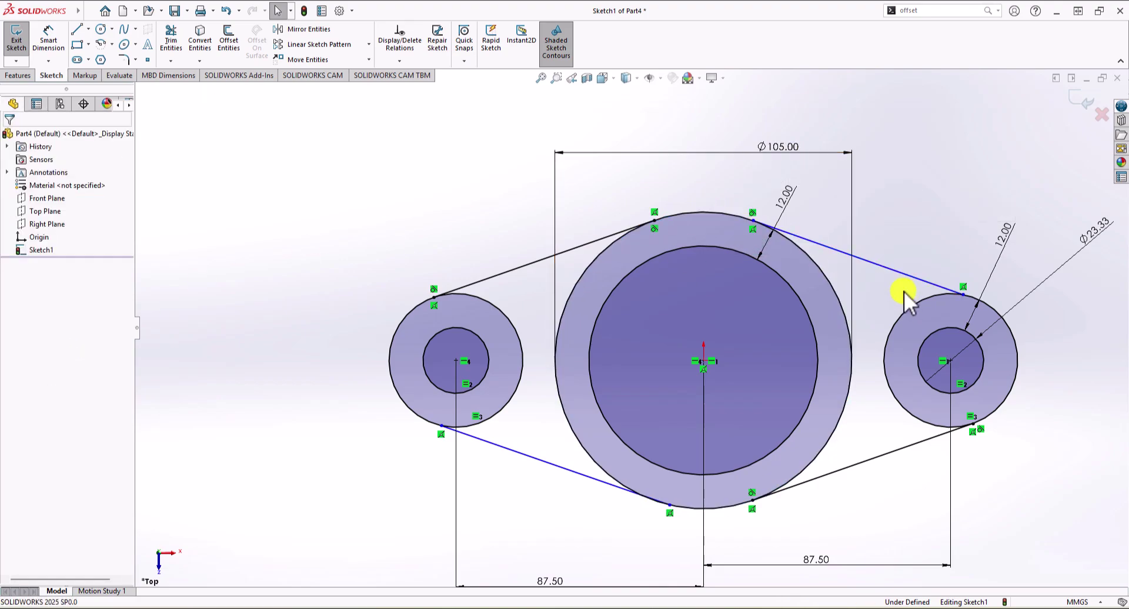
click(910, 279)
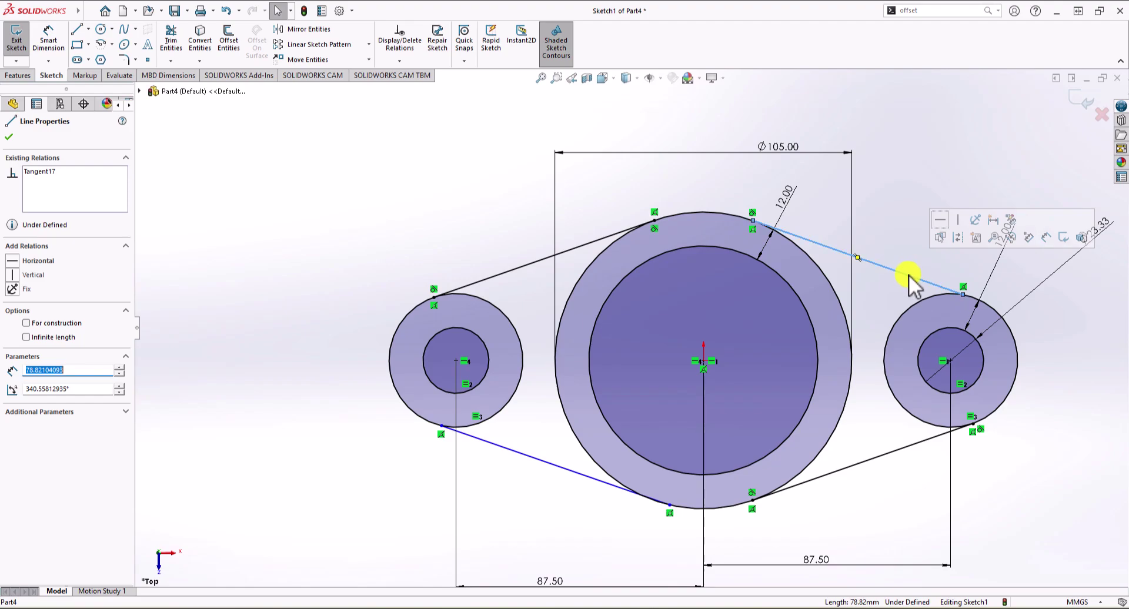
ctrl+click(988, 307)
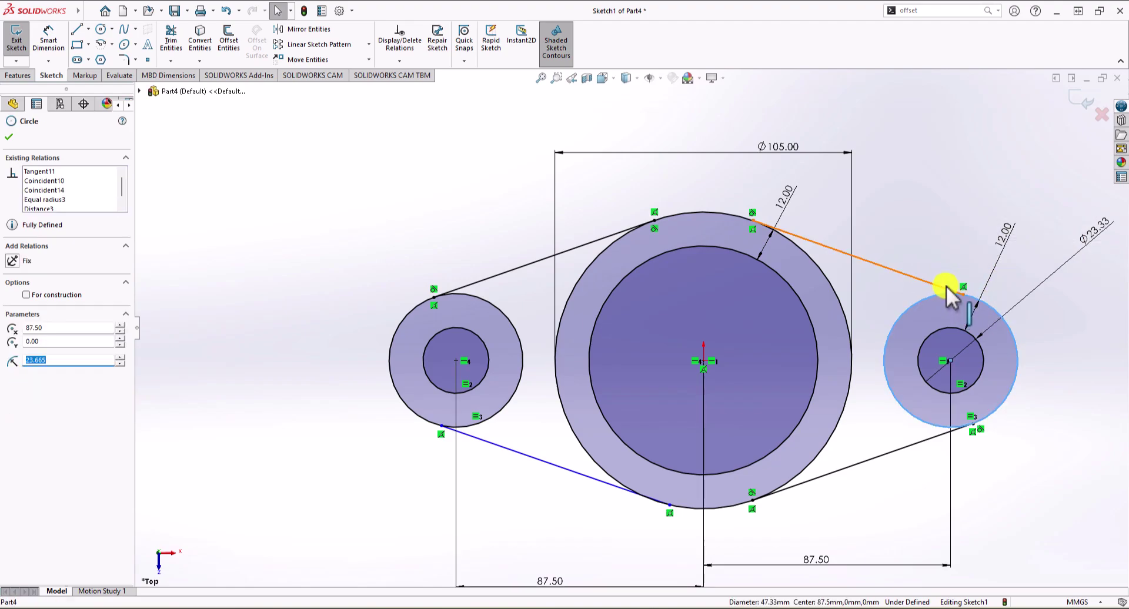
click(13, 327)
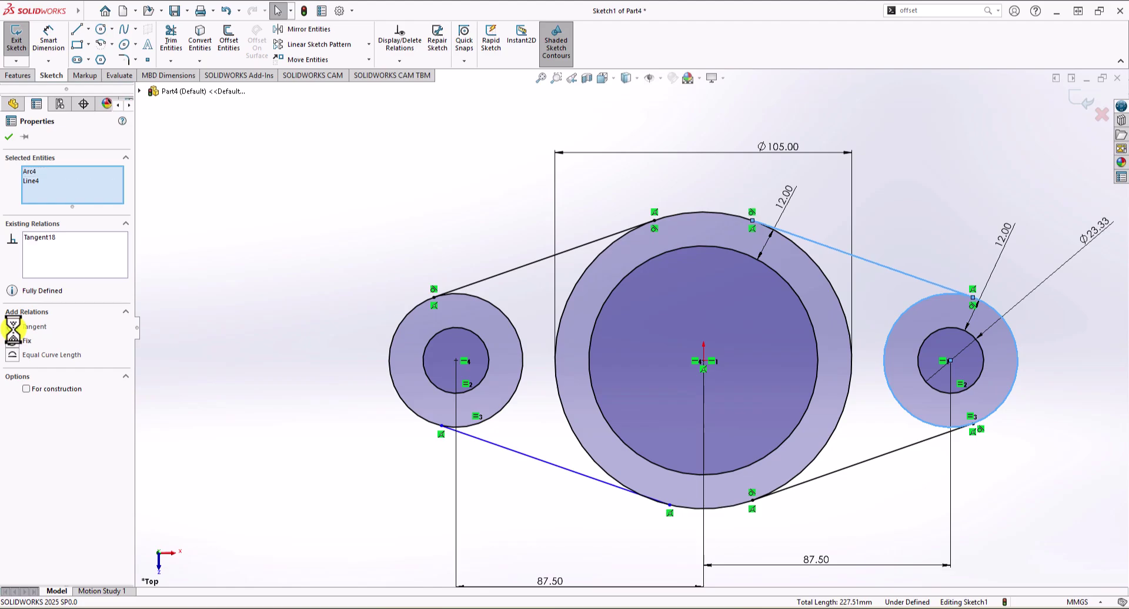
click(1007, 481)
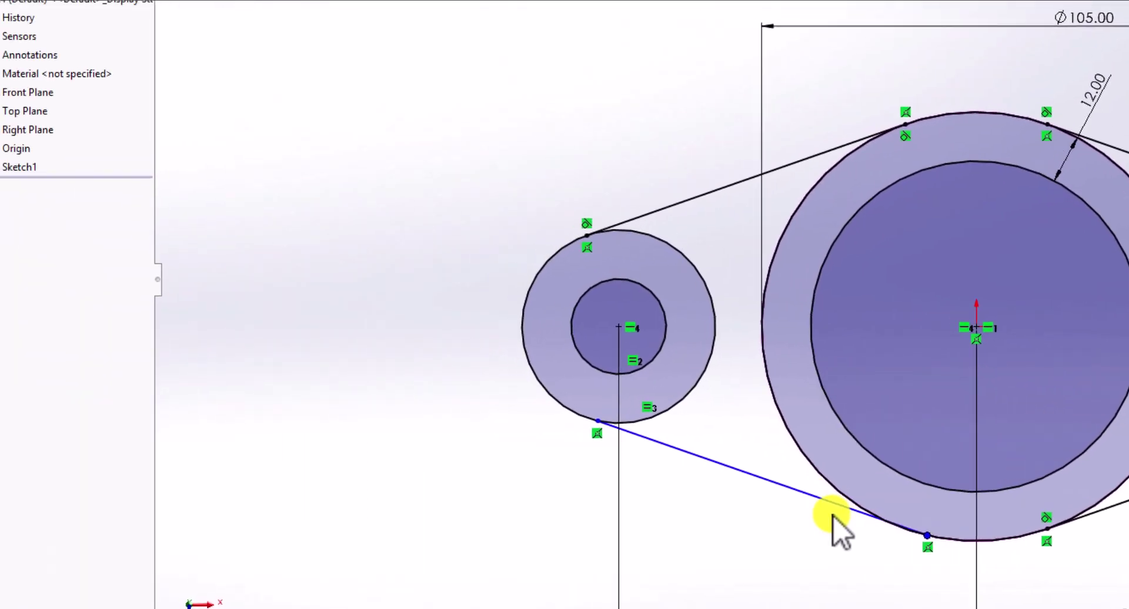
- Make the lower connecting line tangent to the central and left outer circles
click(820, 500)
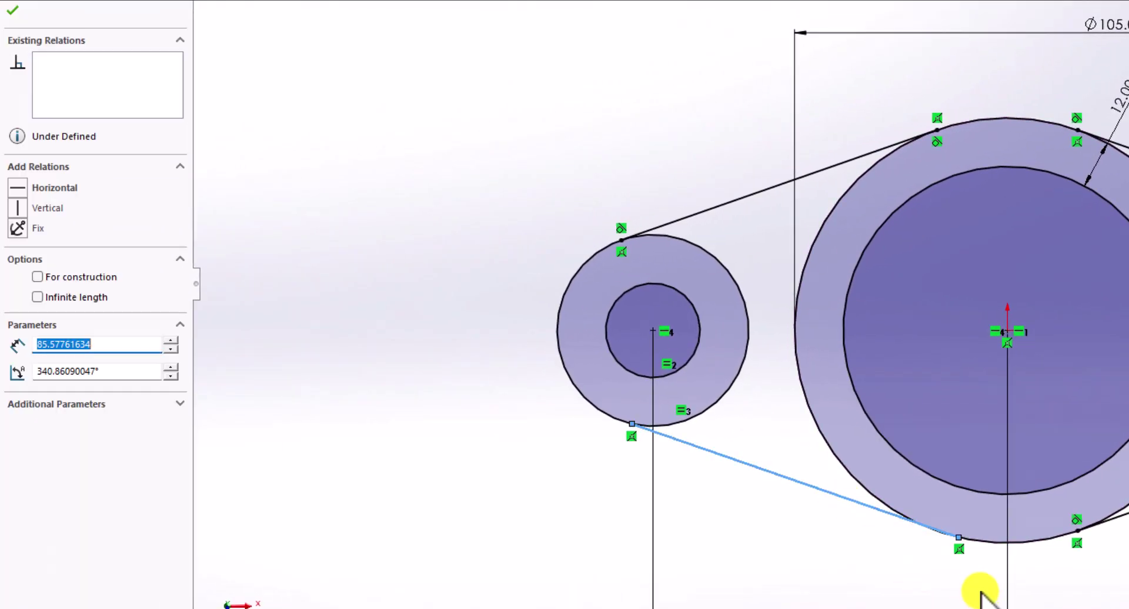
ctrl+click(991, 544)
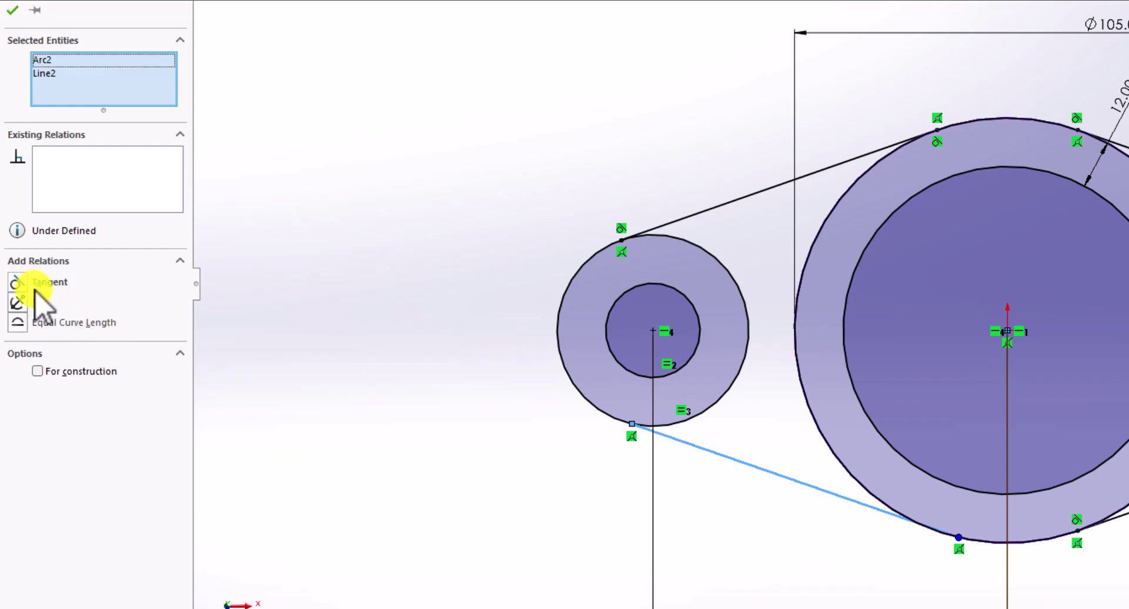
click(18, 282)
click(408, 402)
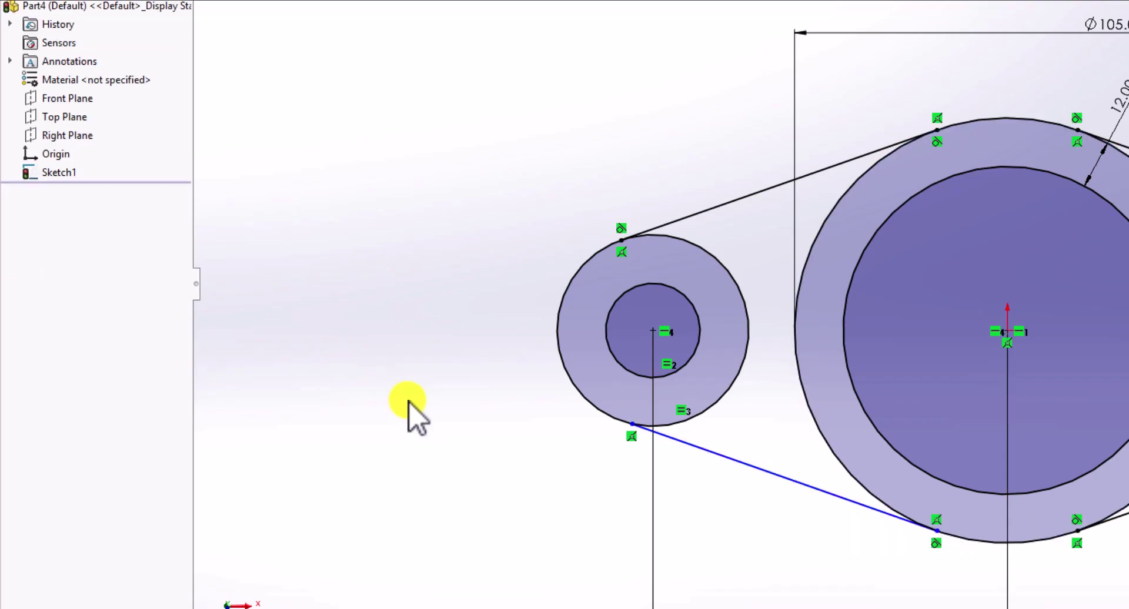
click(725, 457)
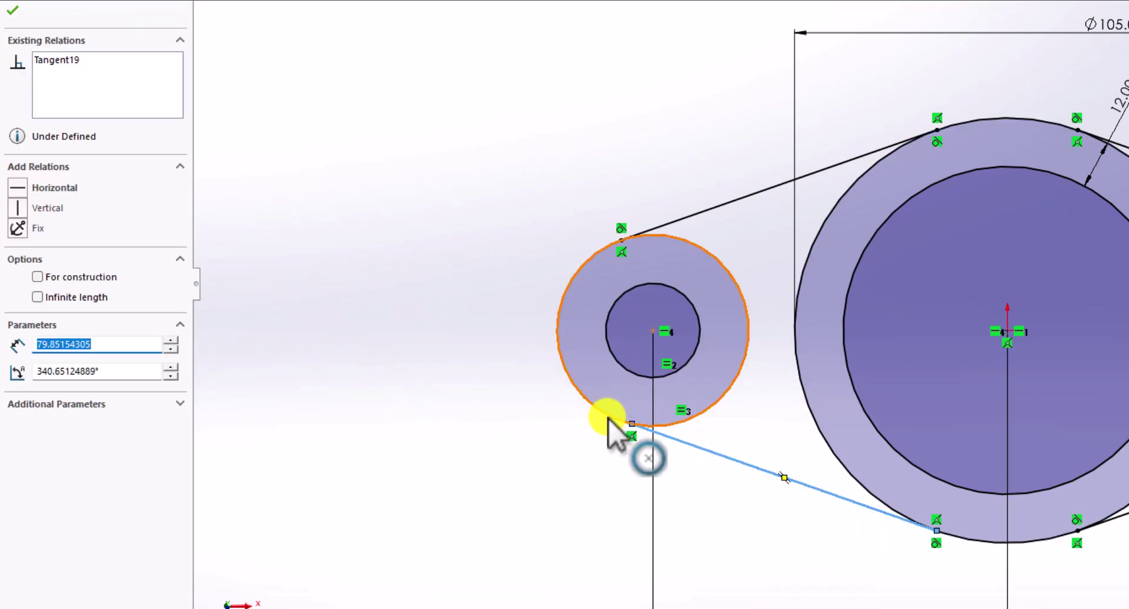
ctrl+click(590, 414)
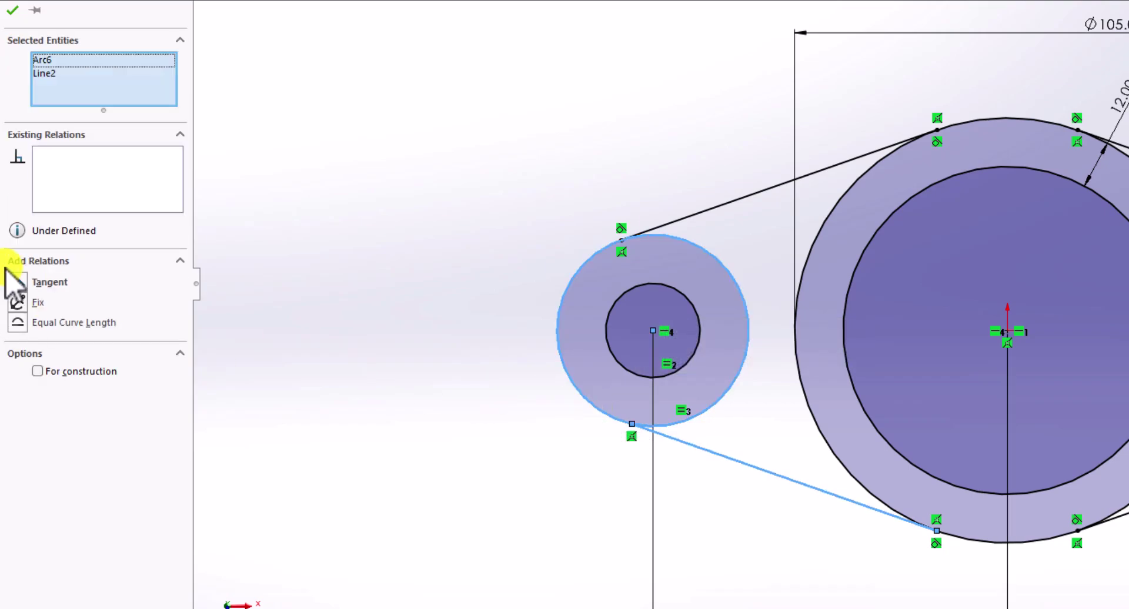
click(17, 283)
click(391, 371)
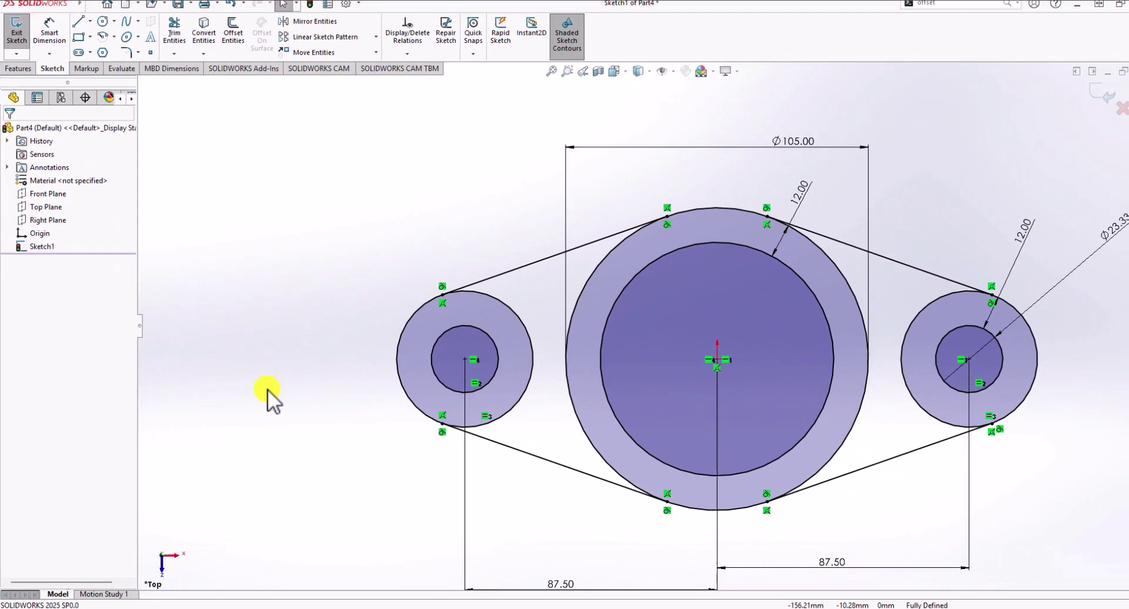
key(z)
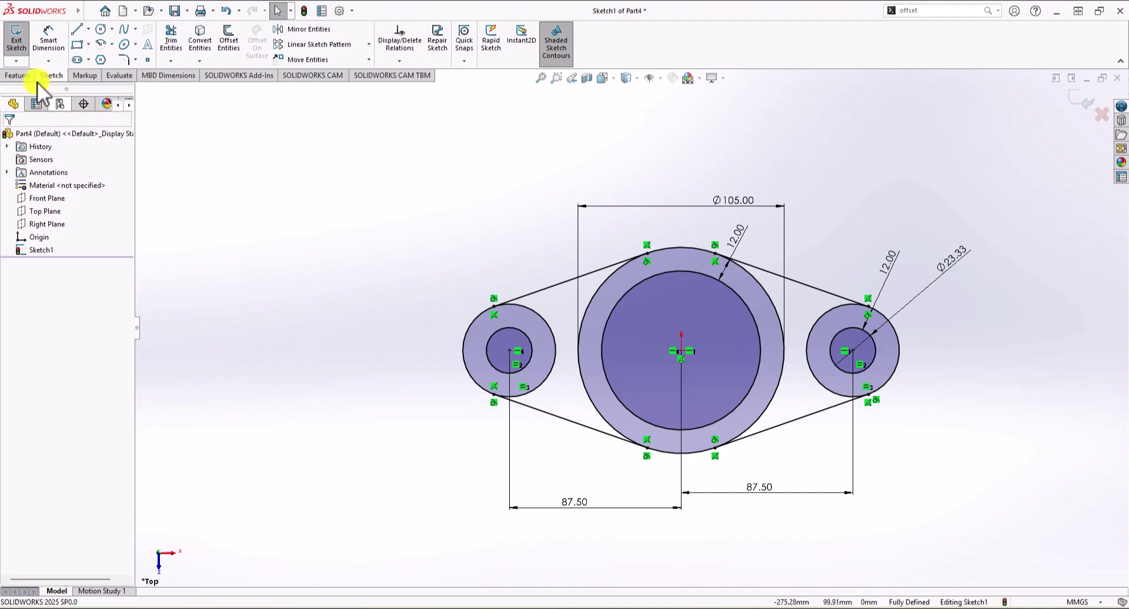
- Extrude both small side rings 25 mm as Boss-Extrude1
click(17, 76)
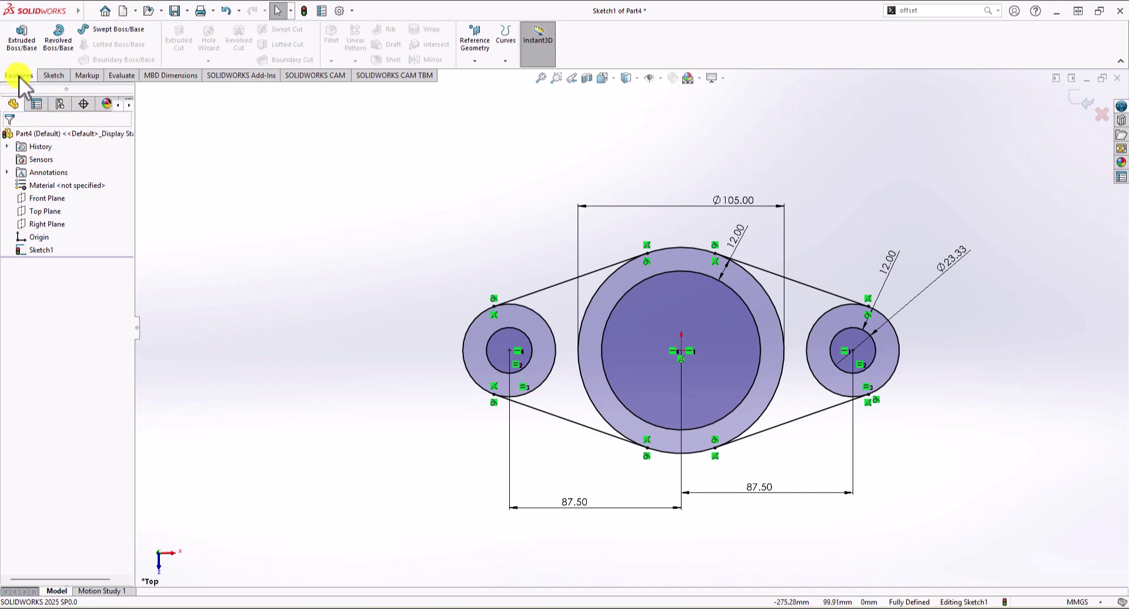
click(37, 30)
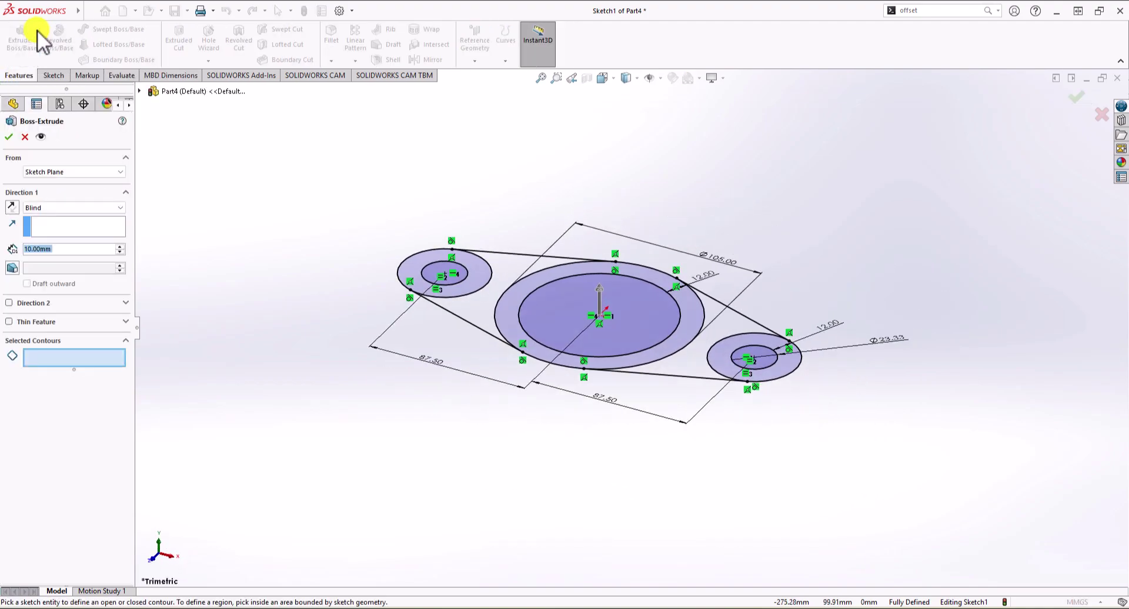
click(767, 341)
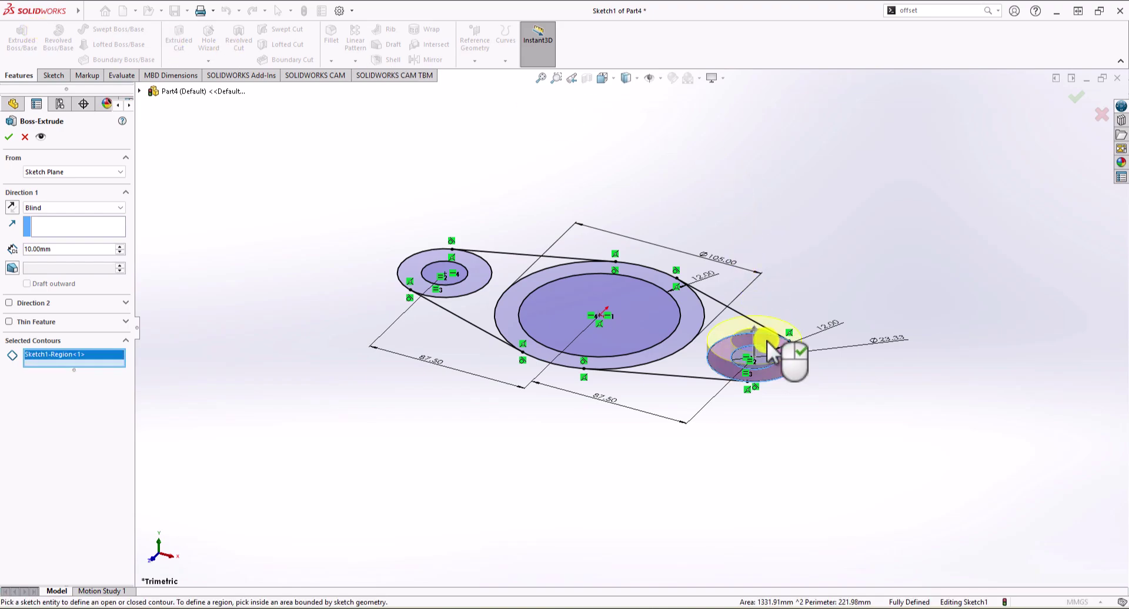
click(470, 284)
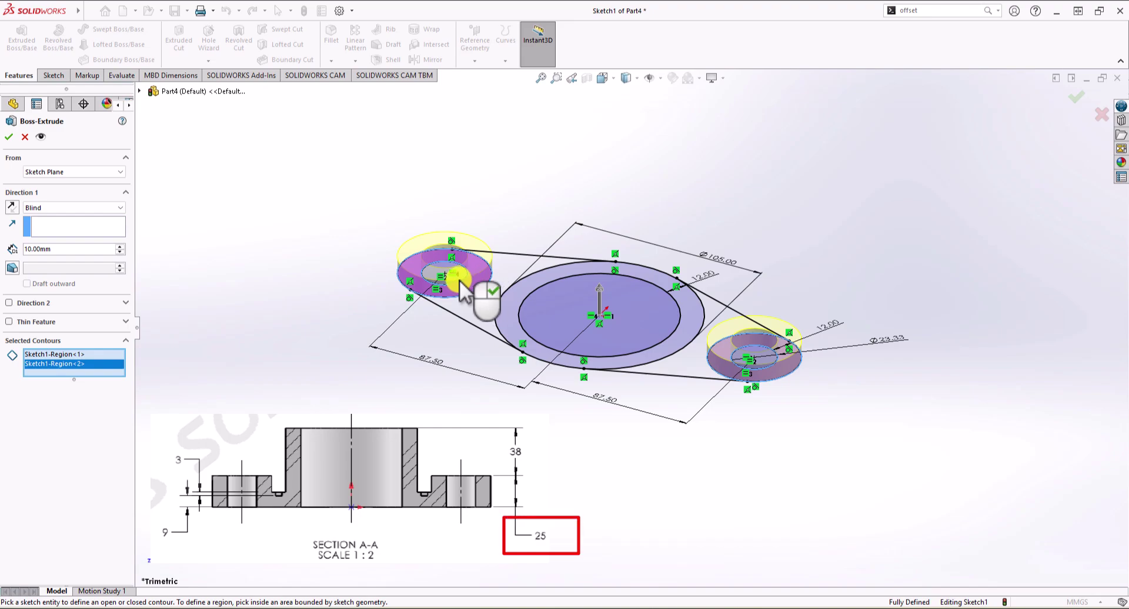
double_click(21, 248)
text(25)
key(Return)
key(Return)
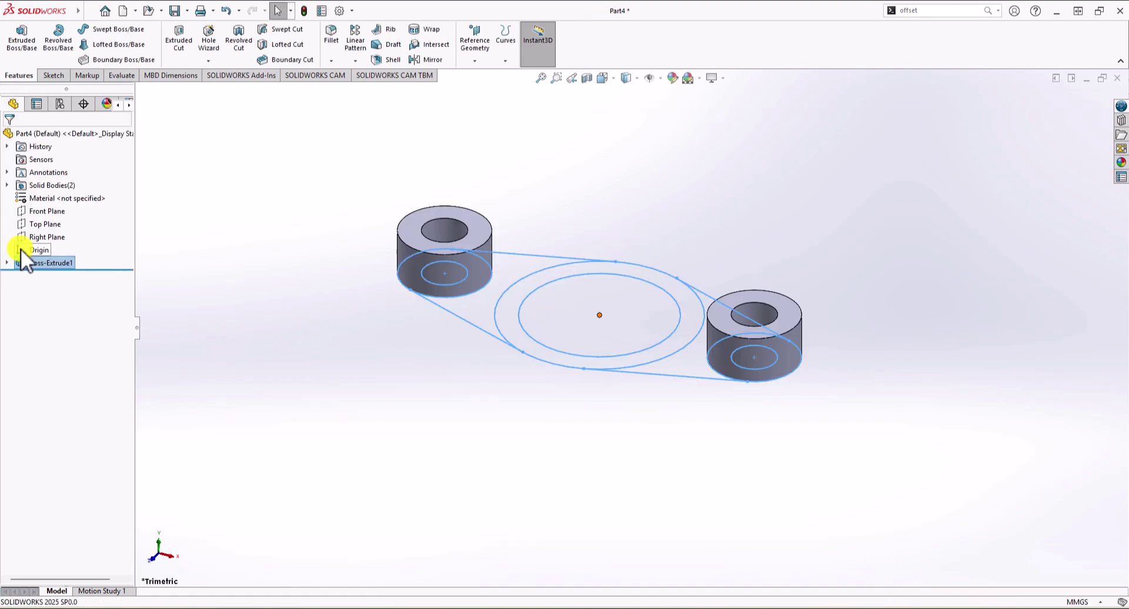
click(420, 359)
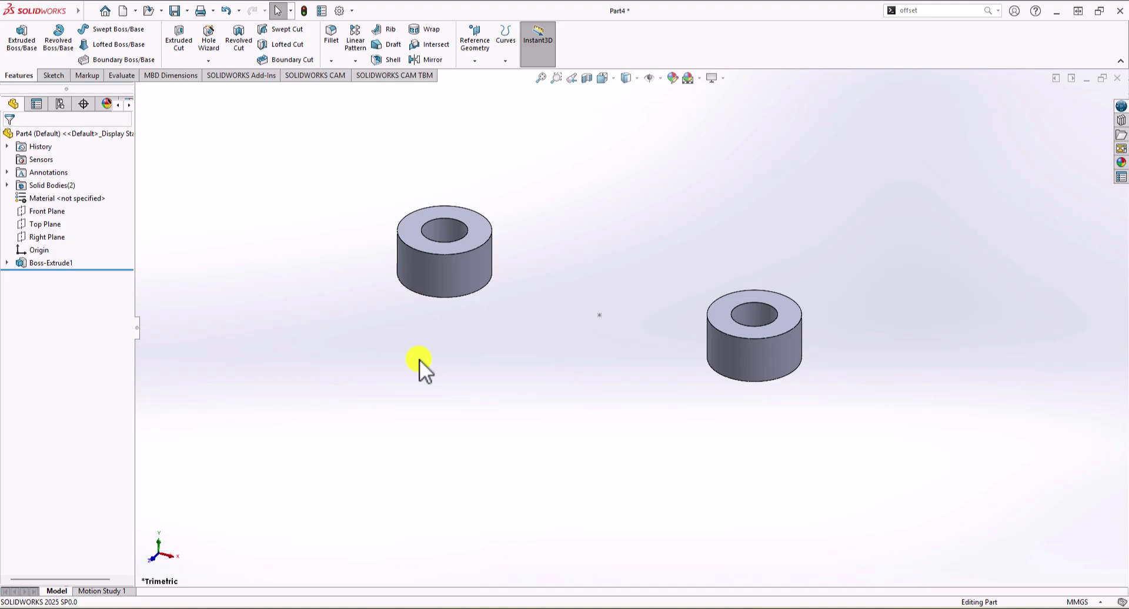
- Extrude the left and right web regions of Sketch1 to a 12 mm depth
click(29, 31)
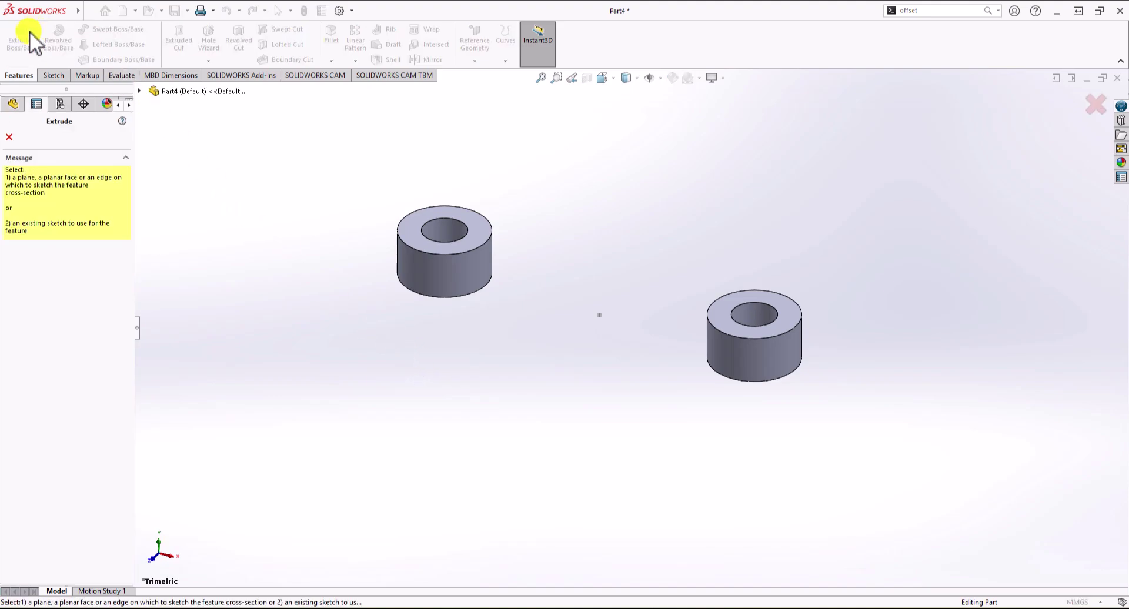
click(140, 91)
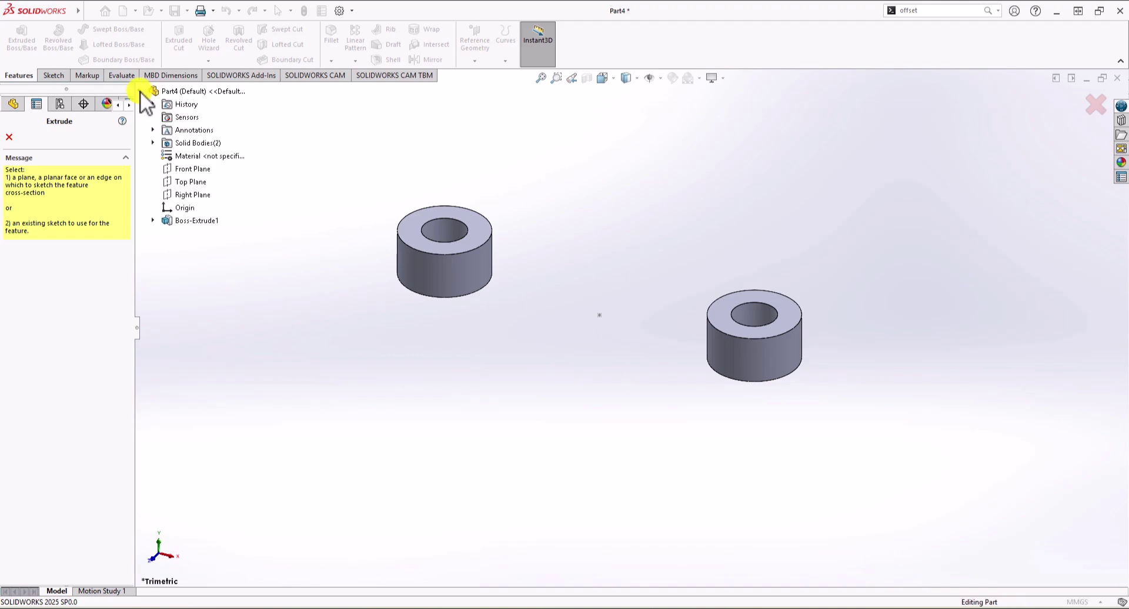
click(152, 221)
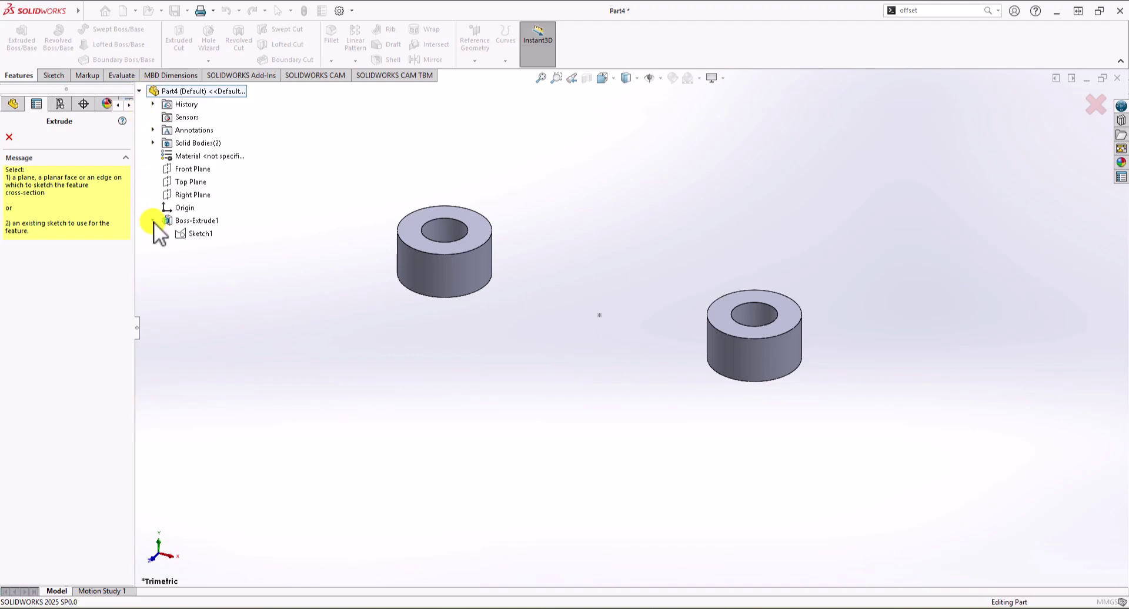
click(199, 233)
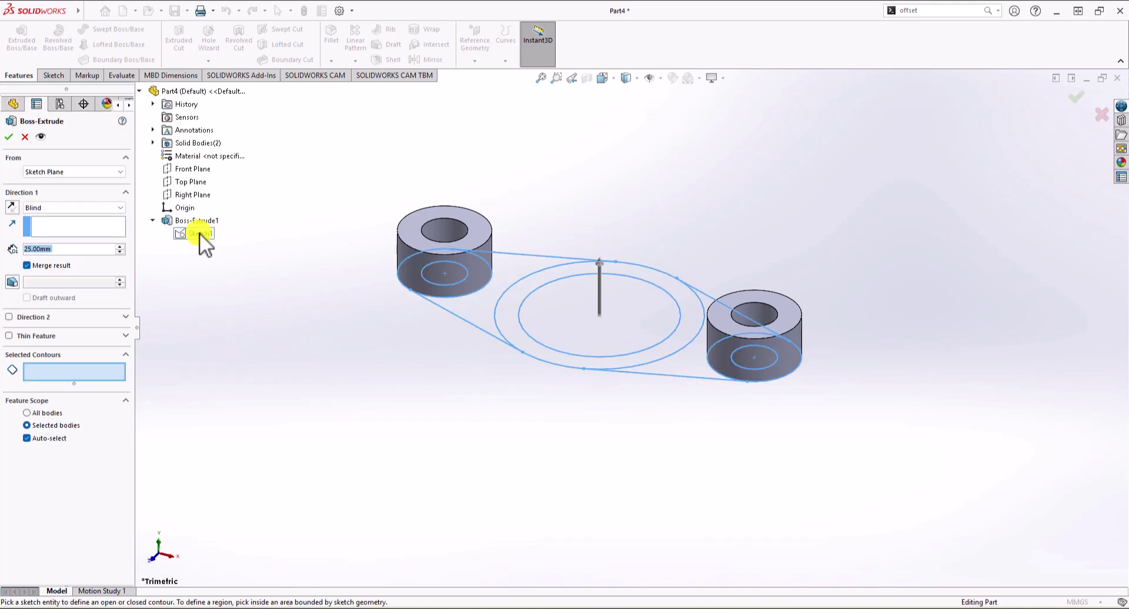
click(472, 304)
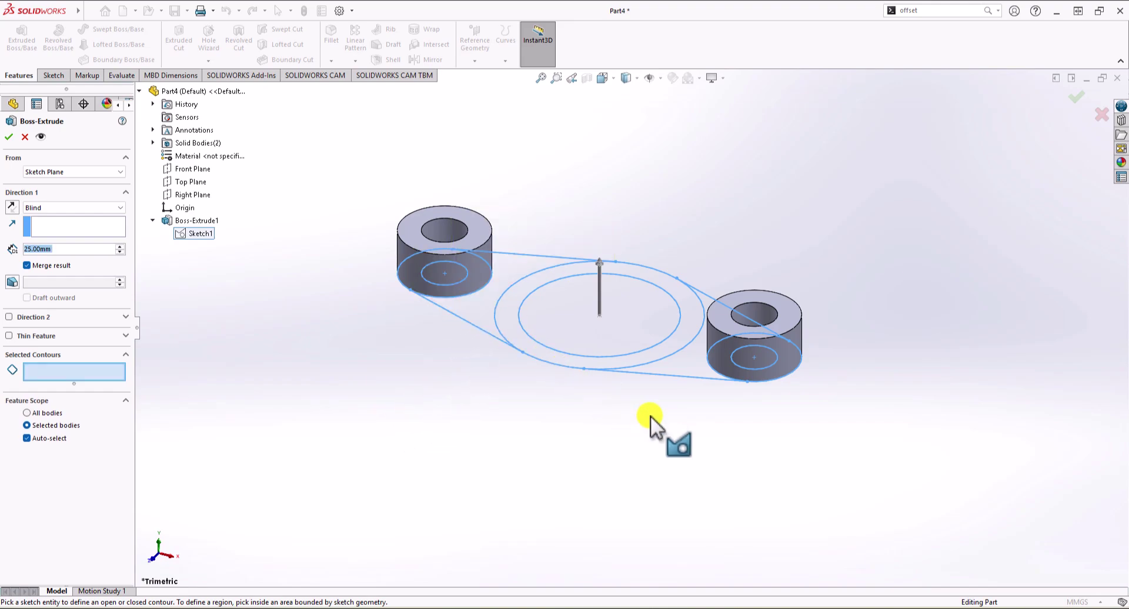
click(700, 373)
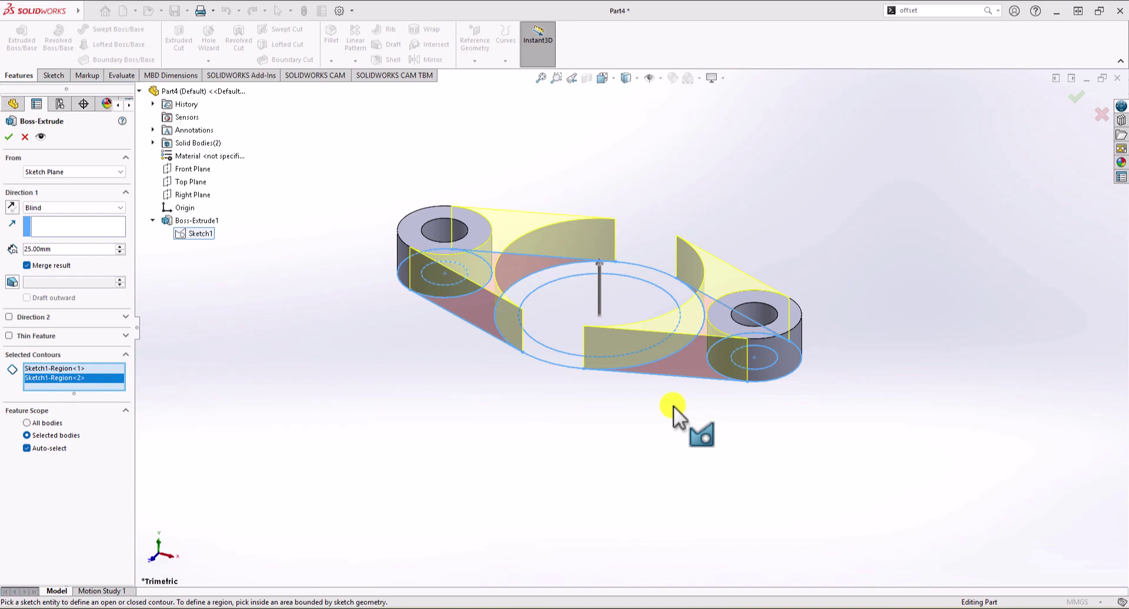
double_click(23, 249)
text(3)
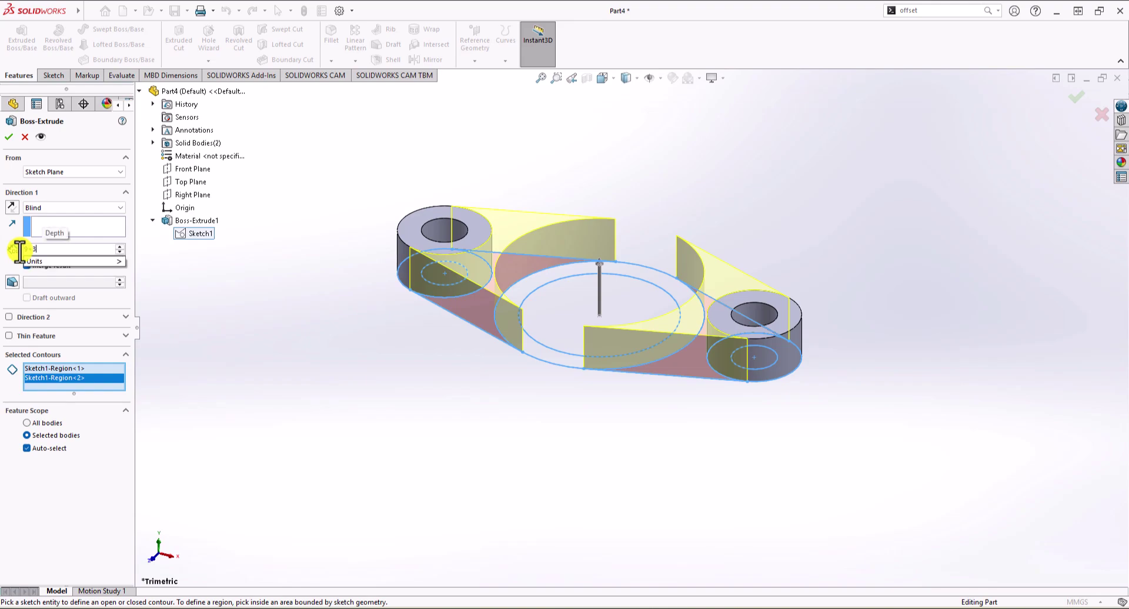
key(Return)
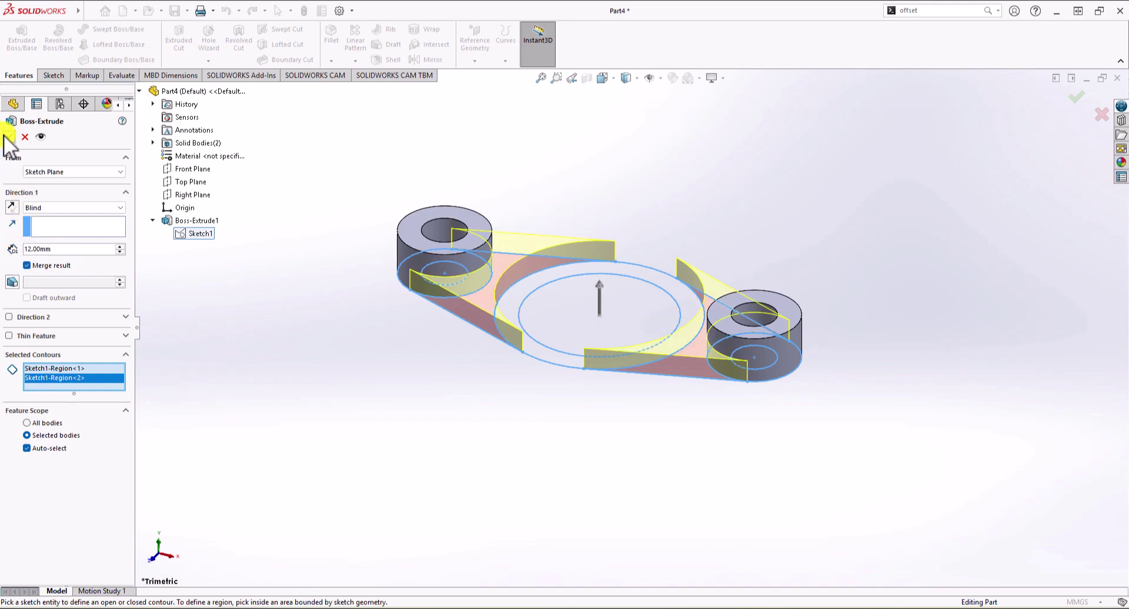
click(8, 137)
click(247, 330)
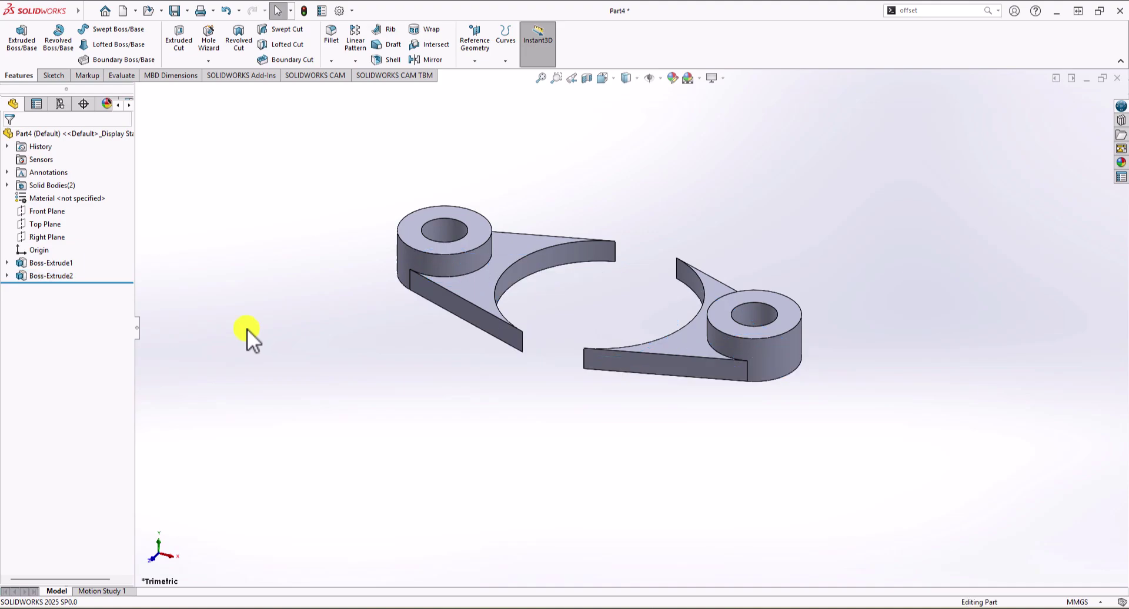
- Extrude the central ring region with a reversed 38 mm Offset From Surface of the right boss top
click(24, 47)
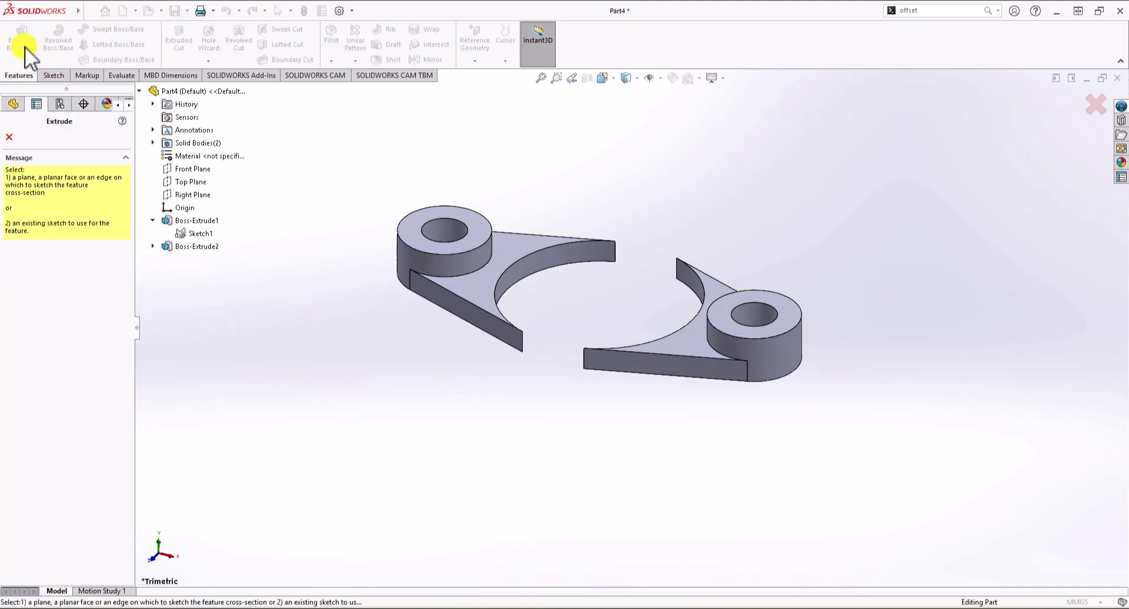
click(200, 235)
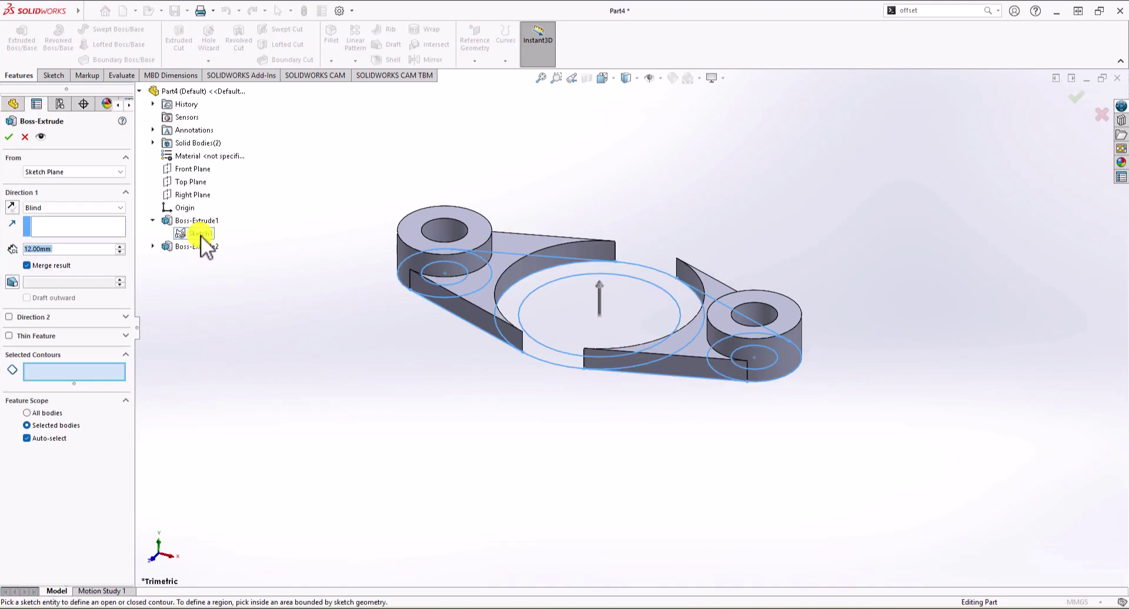
click(543, 277)
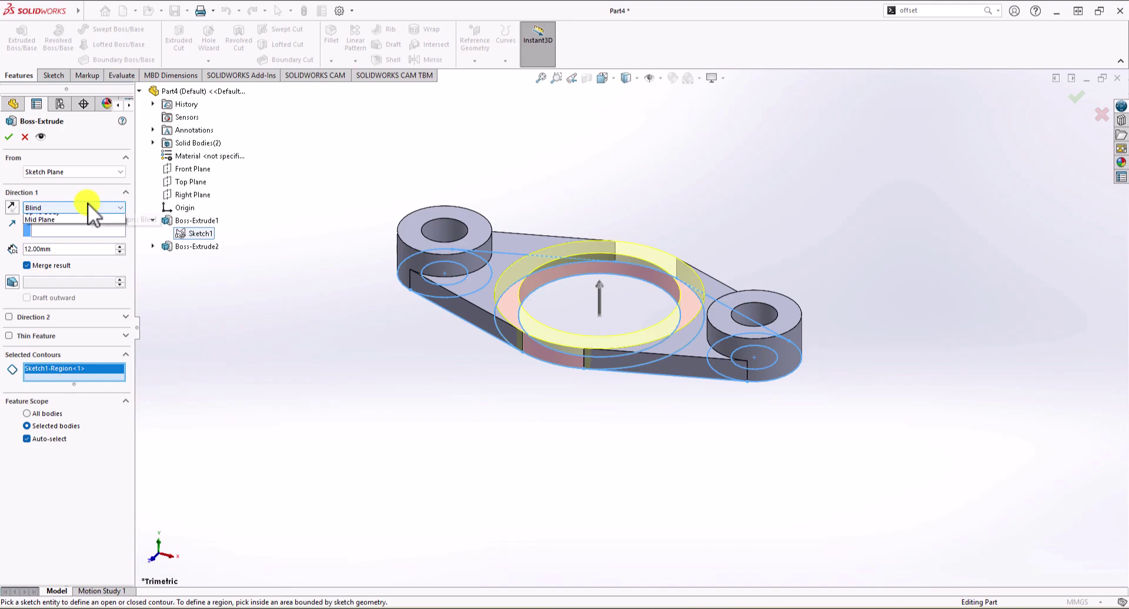
click(87, 203)
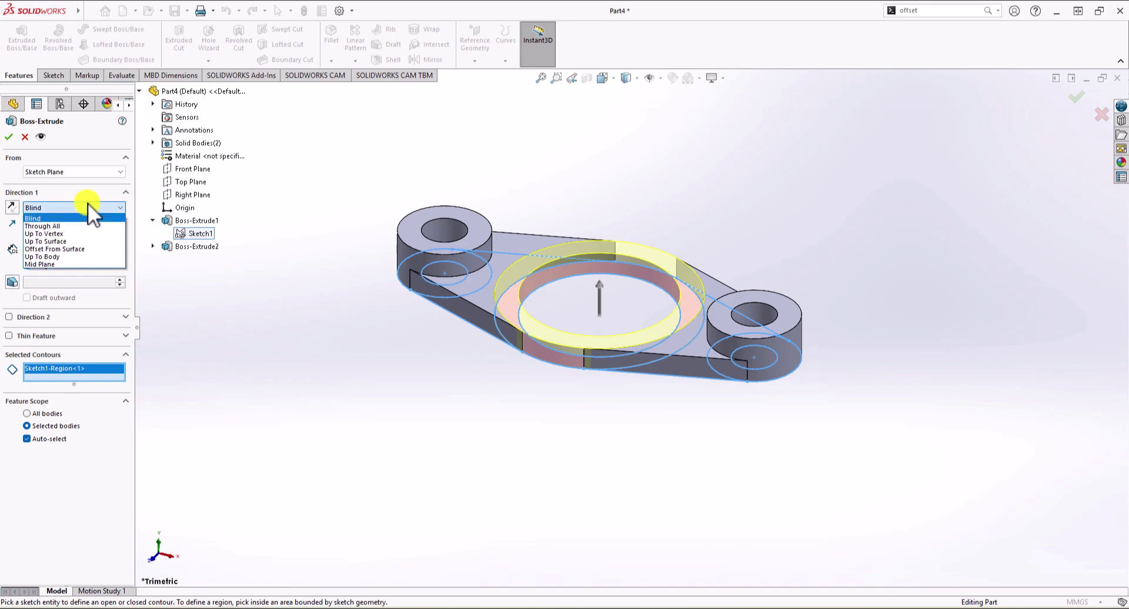
click(71, 250)
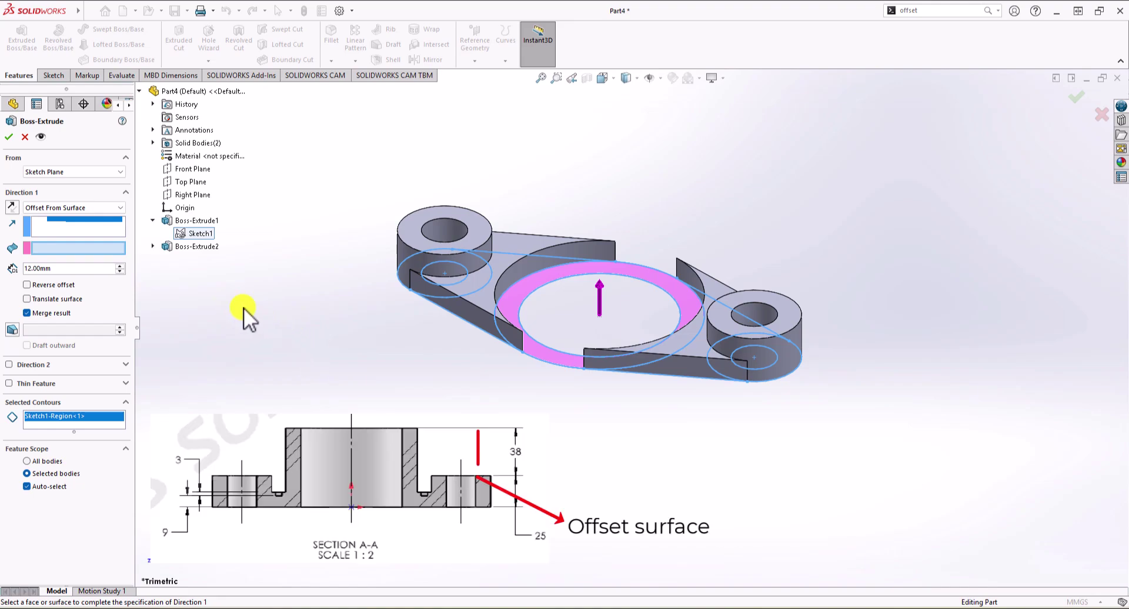
click(756, 306)
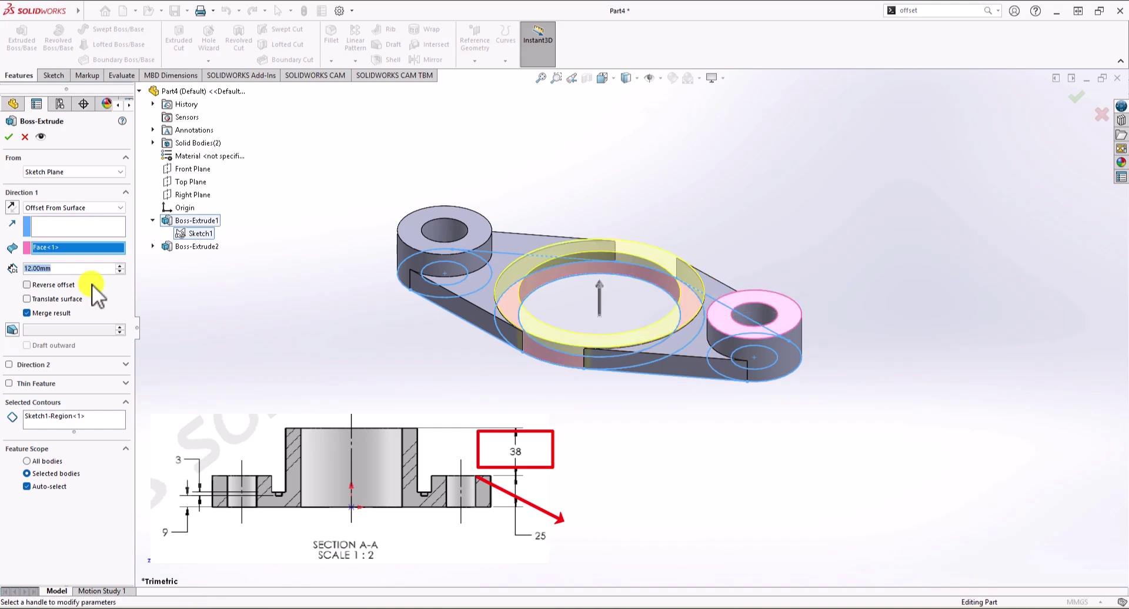
text(38)
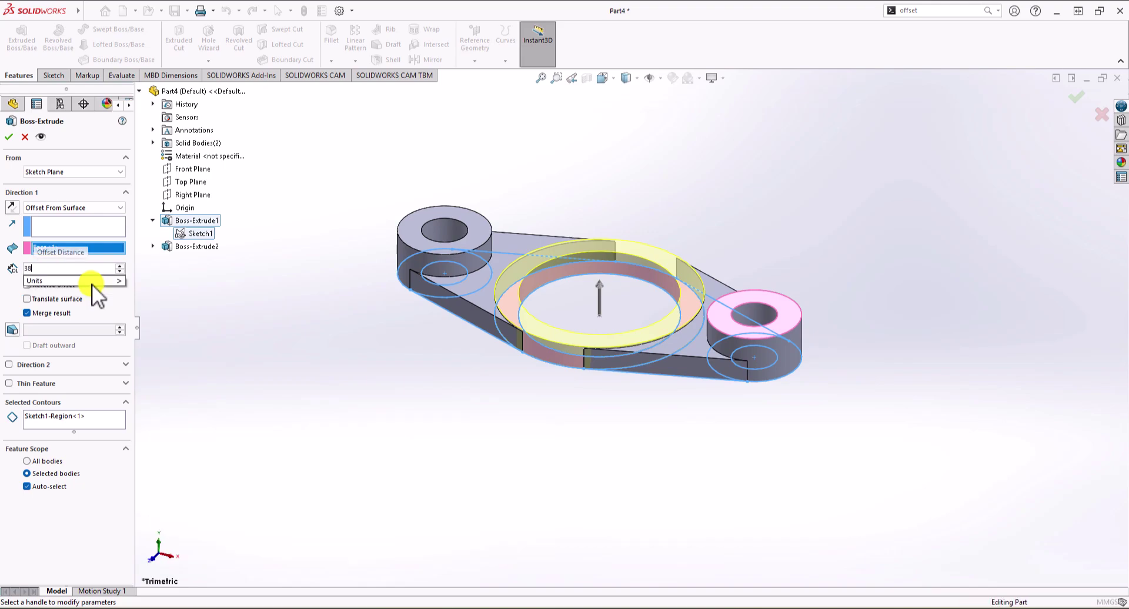
key(Return)
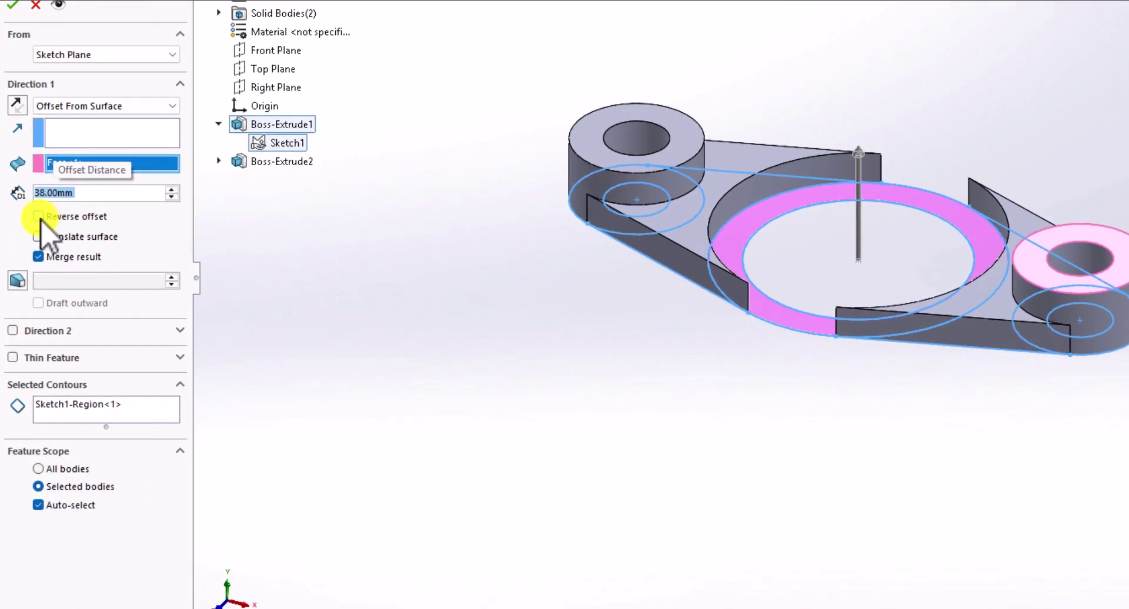
click(38, 216)
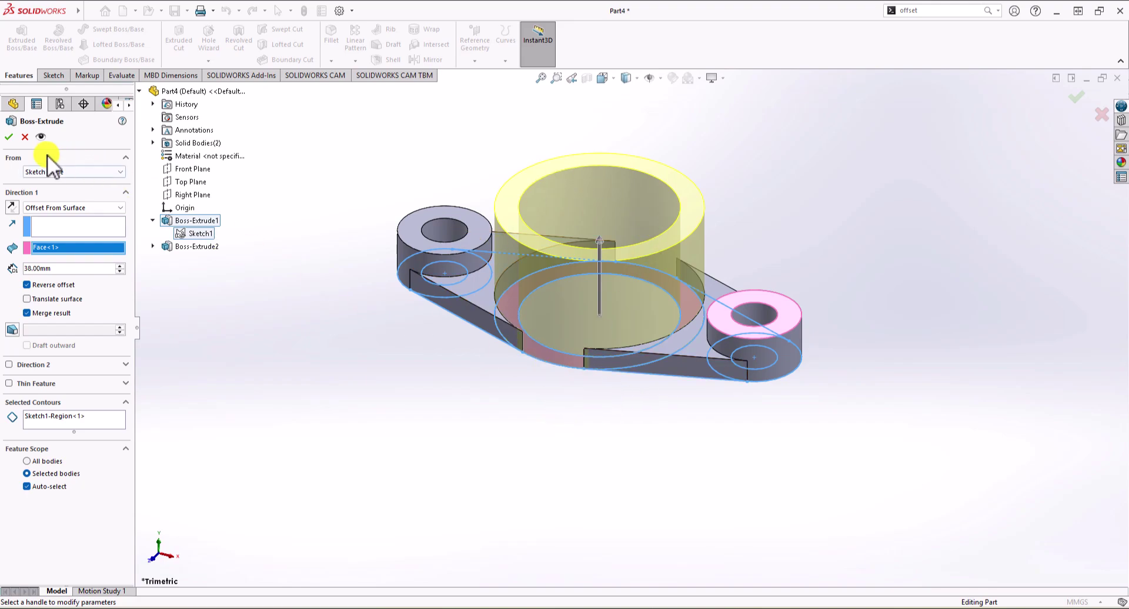
click(9, 137)
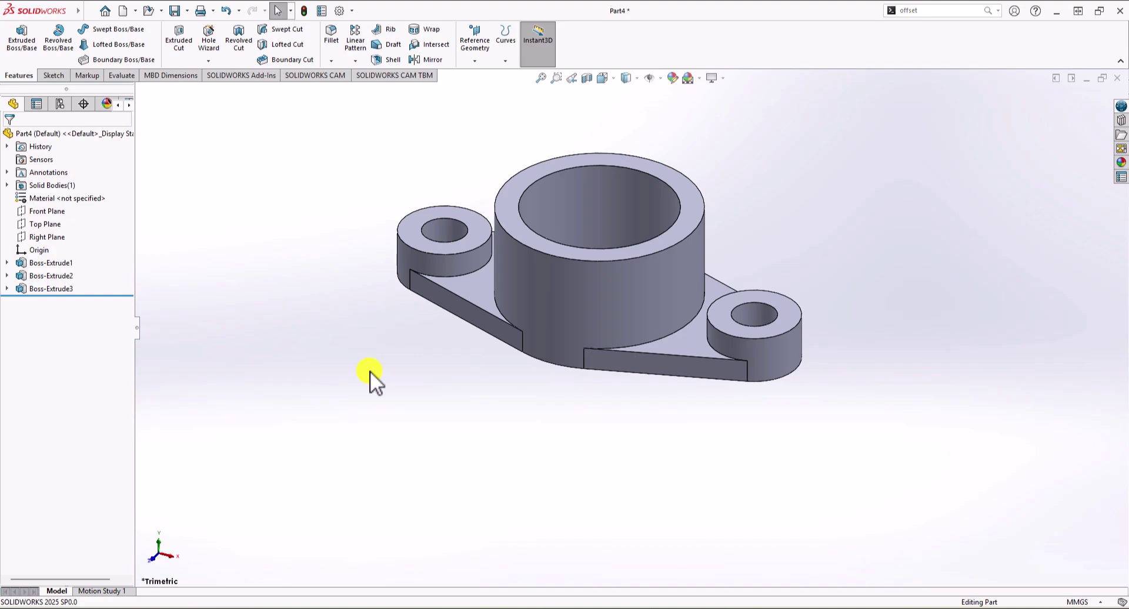
click(125, 75)
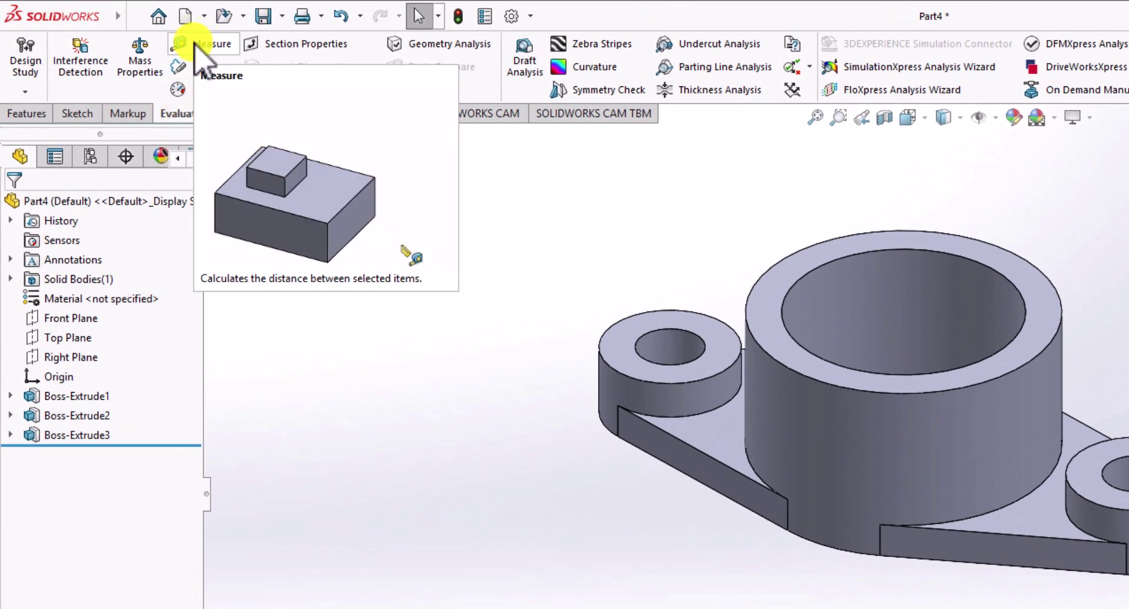
click(194, 44)
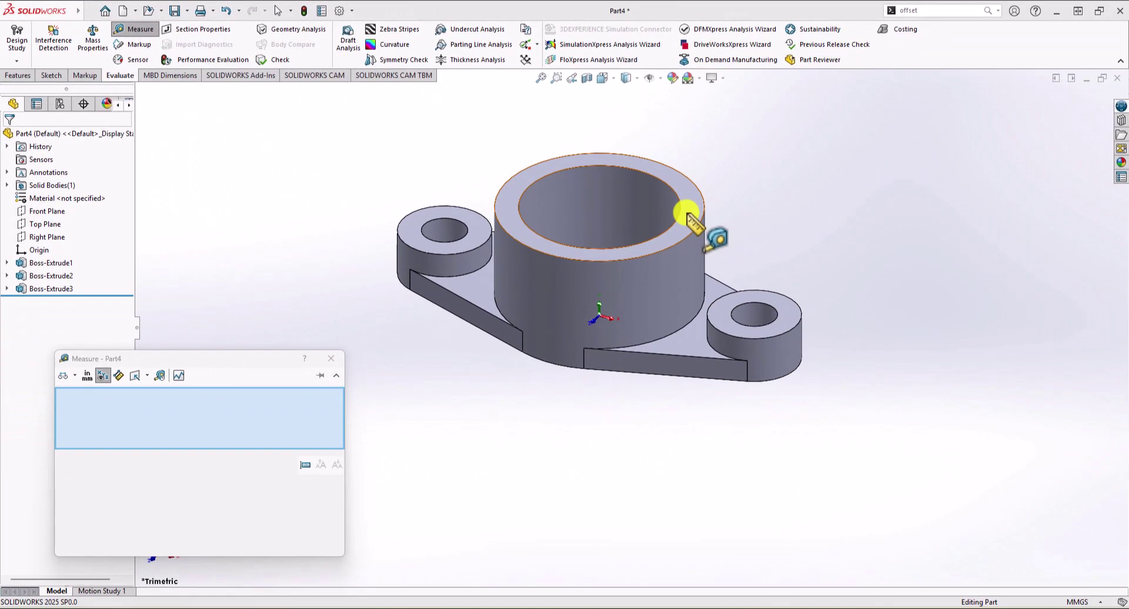
click(687, 214)
click(761, 301)
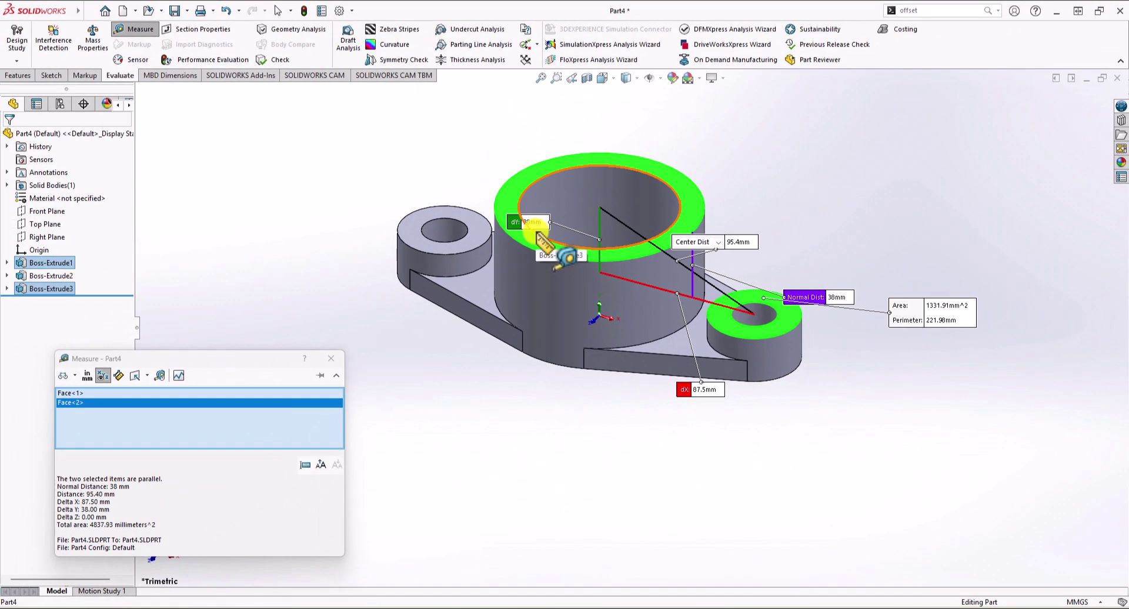
click(331, 358)
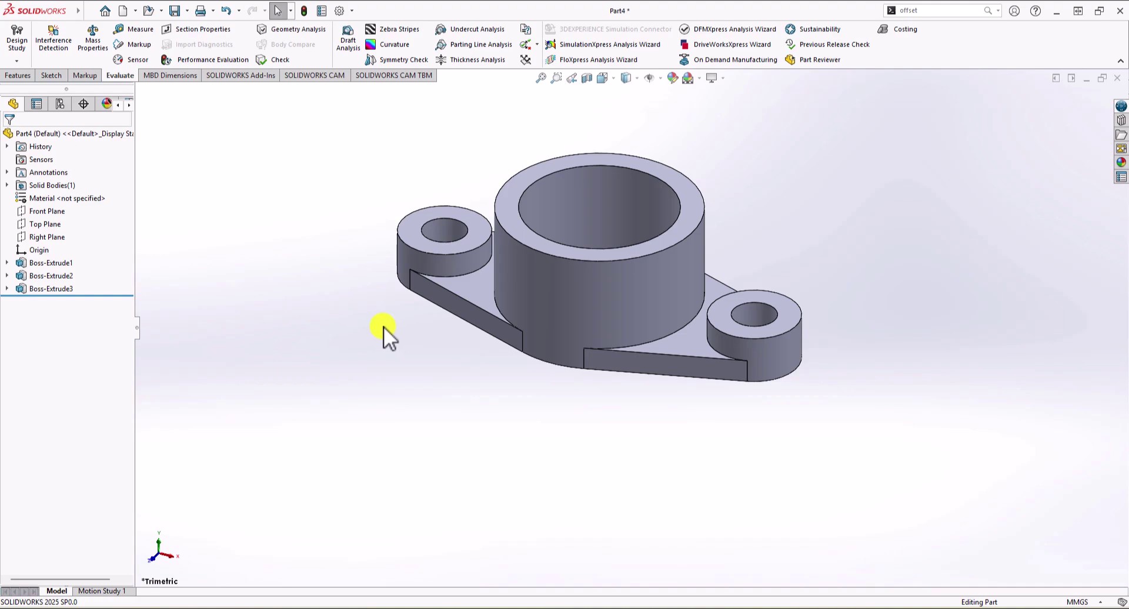
- From Top view, start Sketch2 on the web's top face and launch Convert Entities
click(603, 77)
key(ctrl+5)
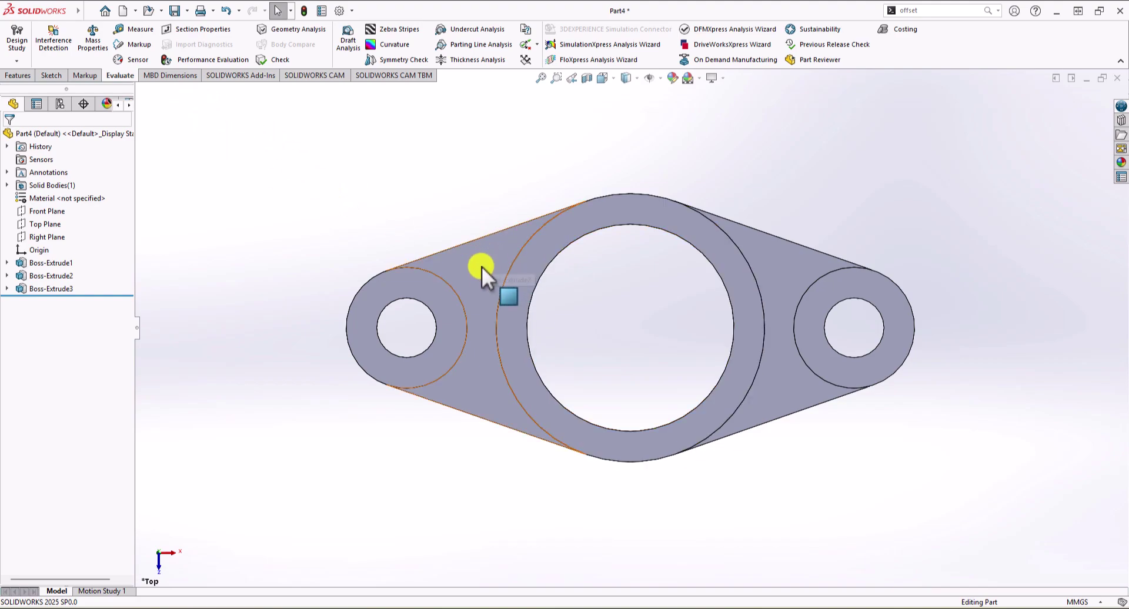
click(58, 78)
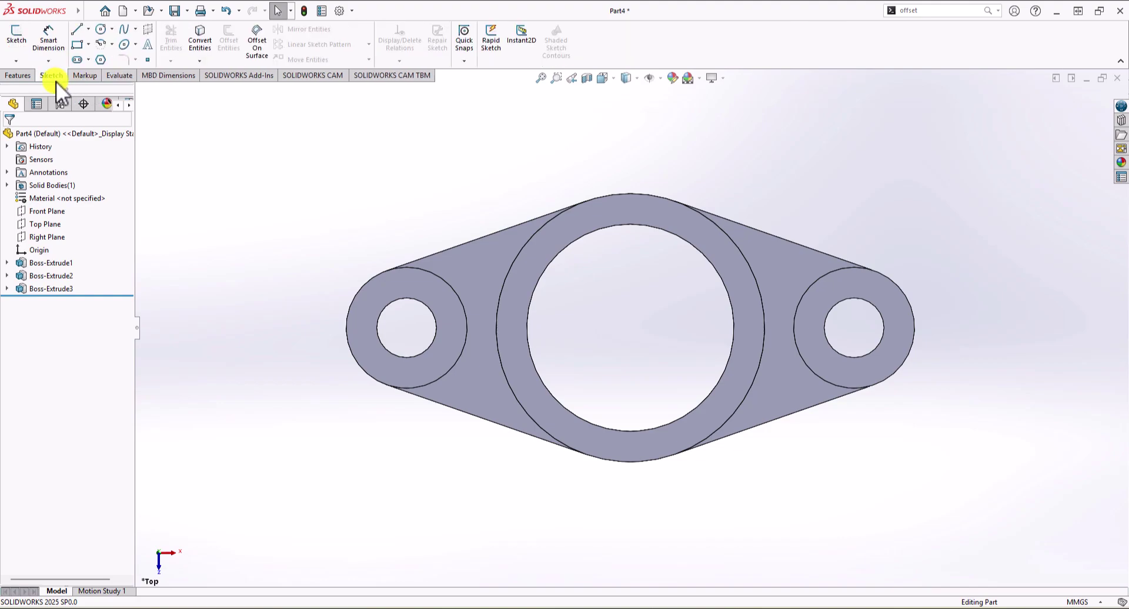
click(15, 39)
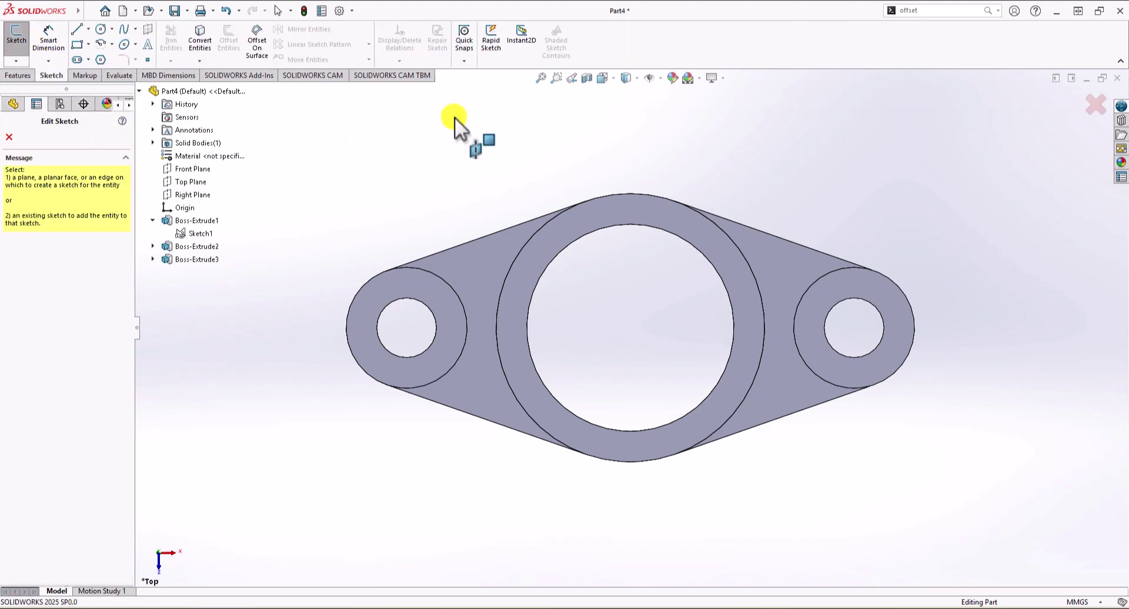
click(468, 267)
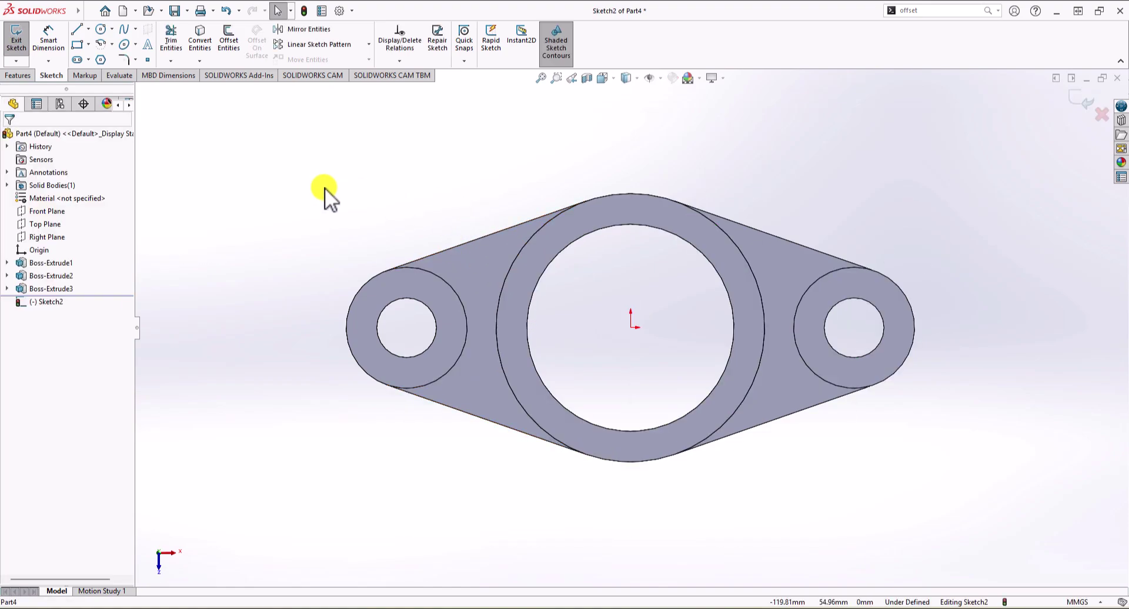
middle_drag(324, 188, 391, 134)
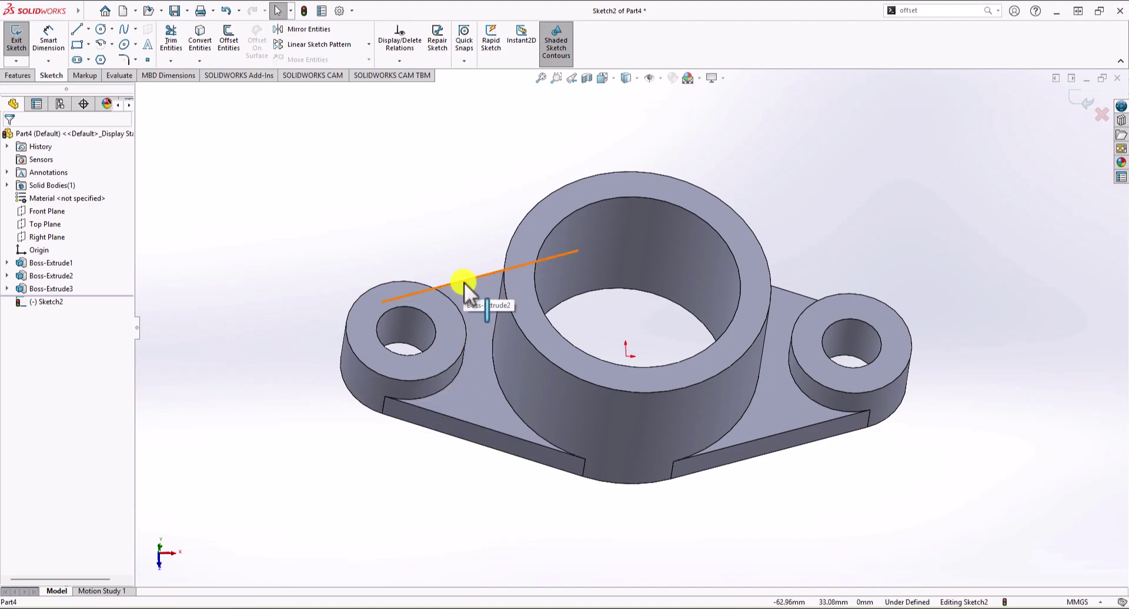
middle_drag(295, 412, 299, 417)
scroll(471, 424, down, 3)
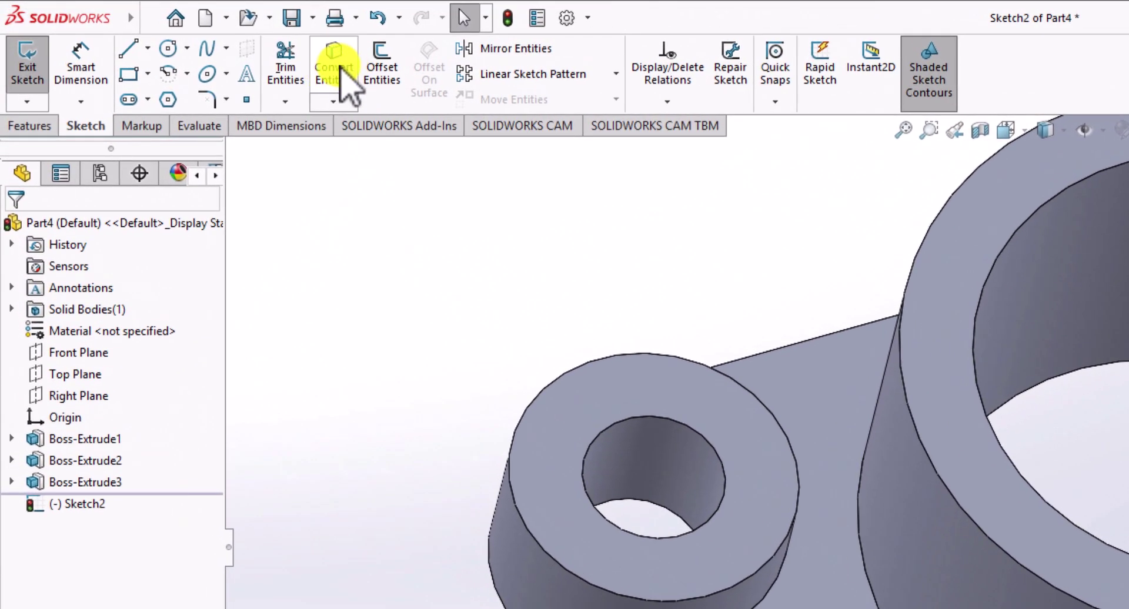
click(341, 66)
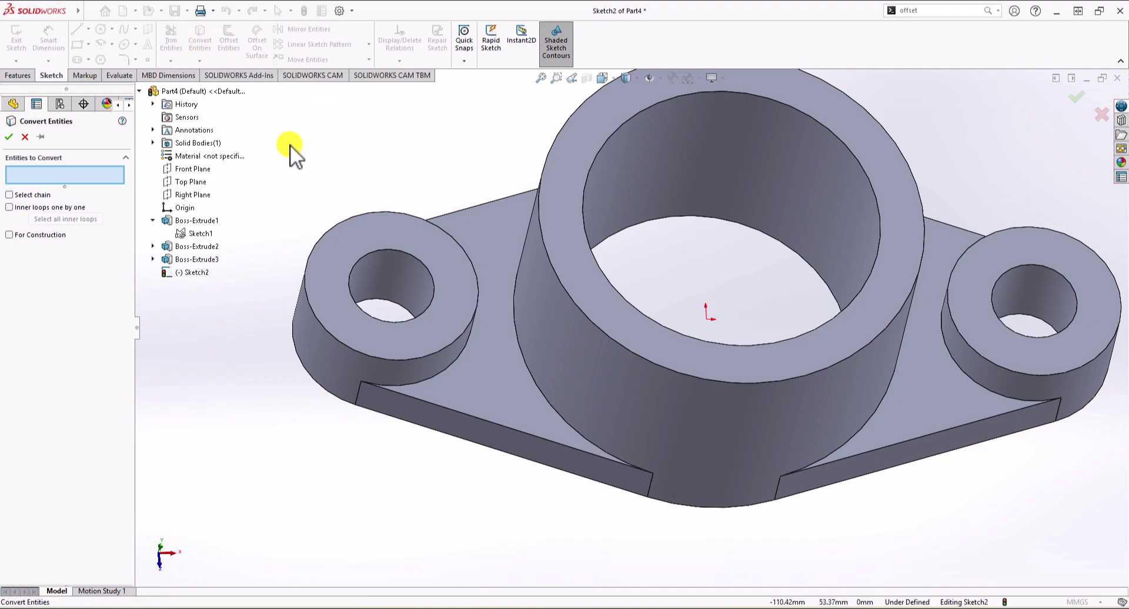
- Convert the central boss arc, web front edge, left boss arc and web back edge
click(538, 390)
click(499, 425)
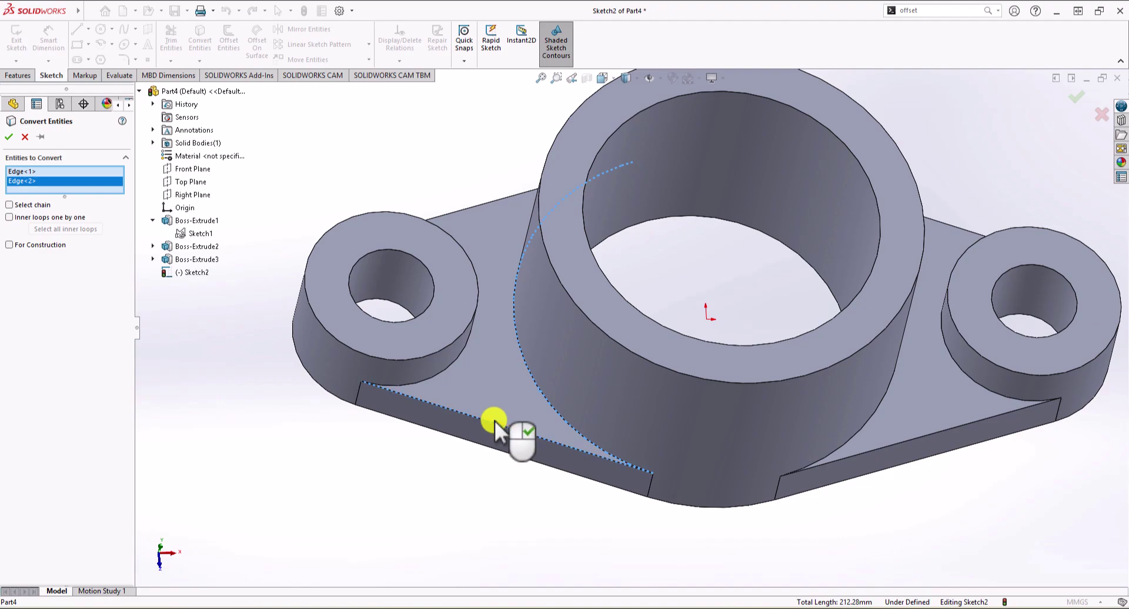
click(449, 366)
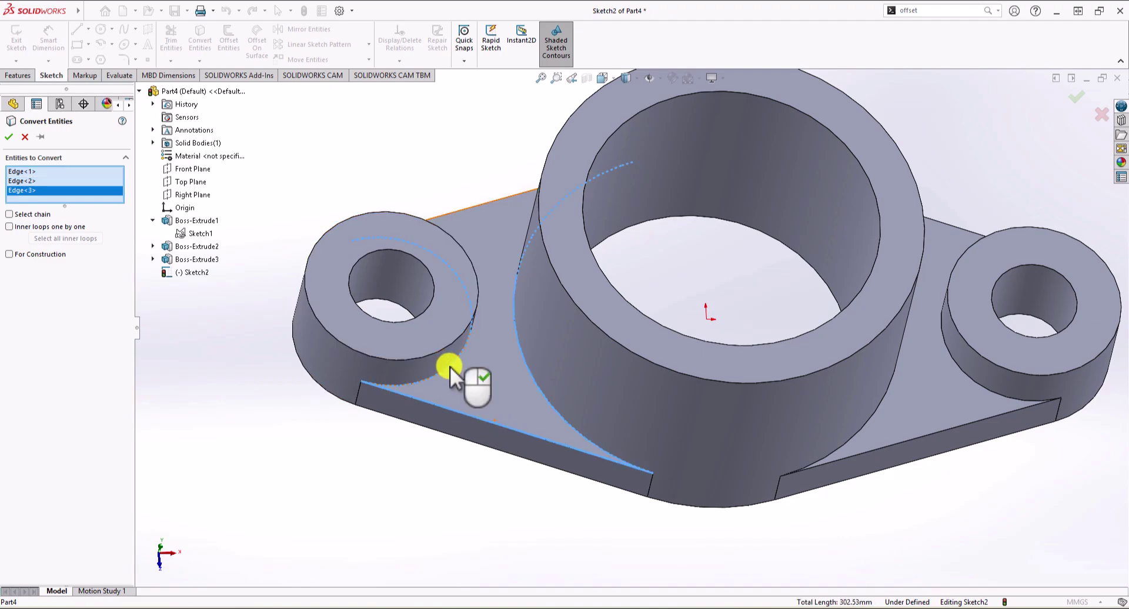
click(473, 207)
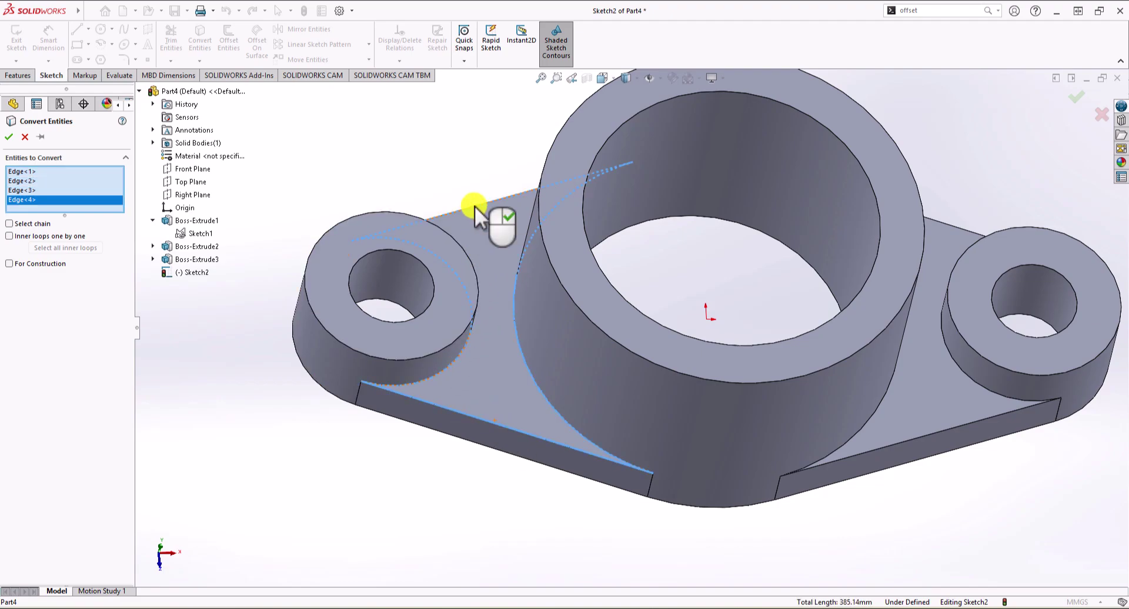
click(13, 136)
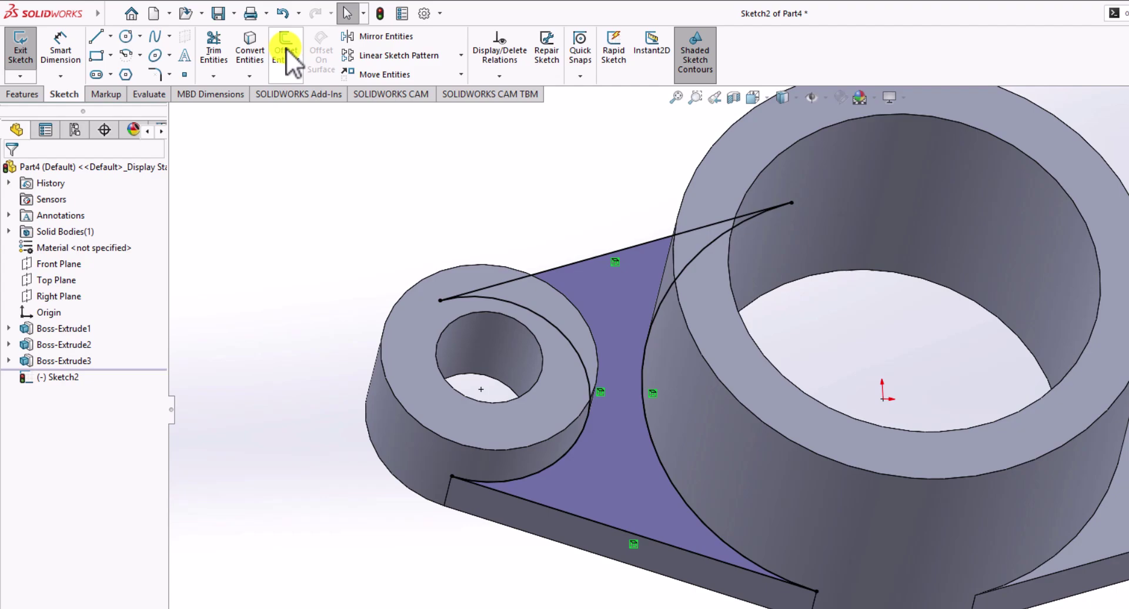
- Offset the web outline edges 3 mm inward, dismissing the duplicate-contour warning
click(288, 54)
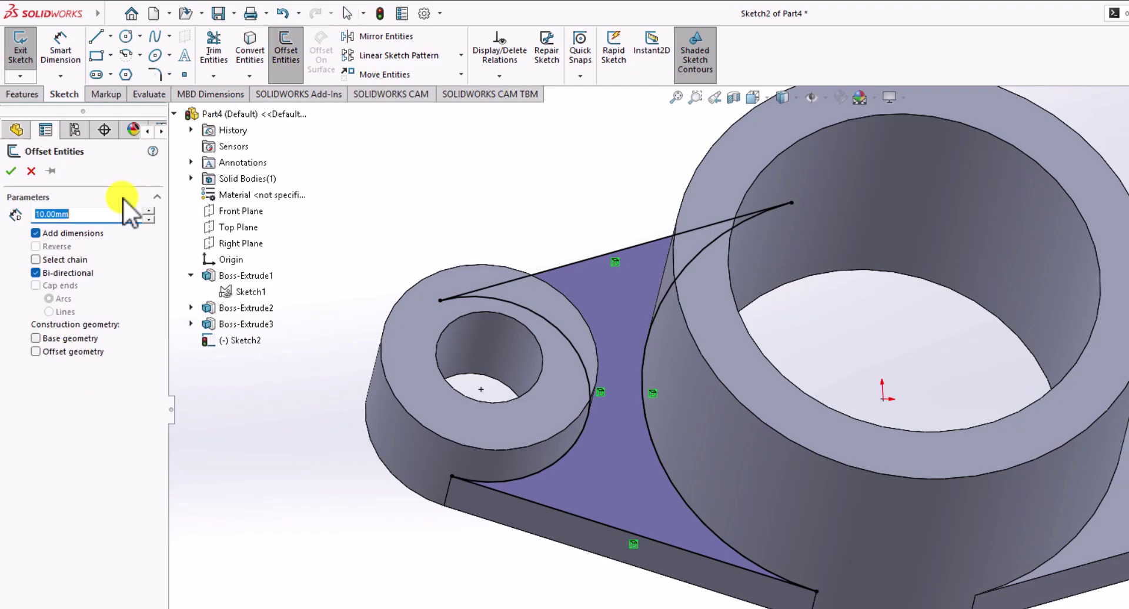
text(3)
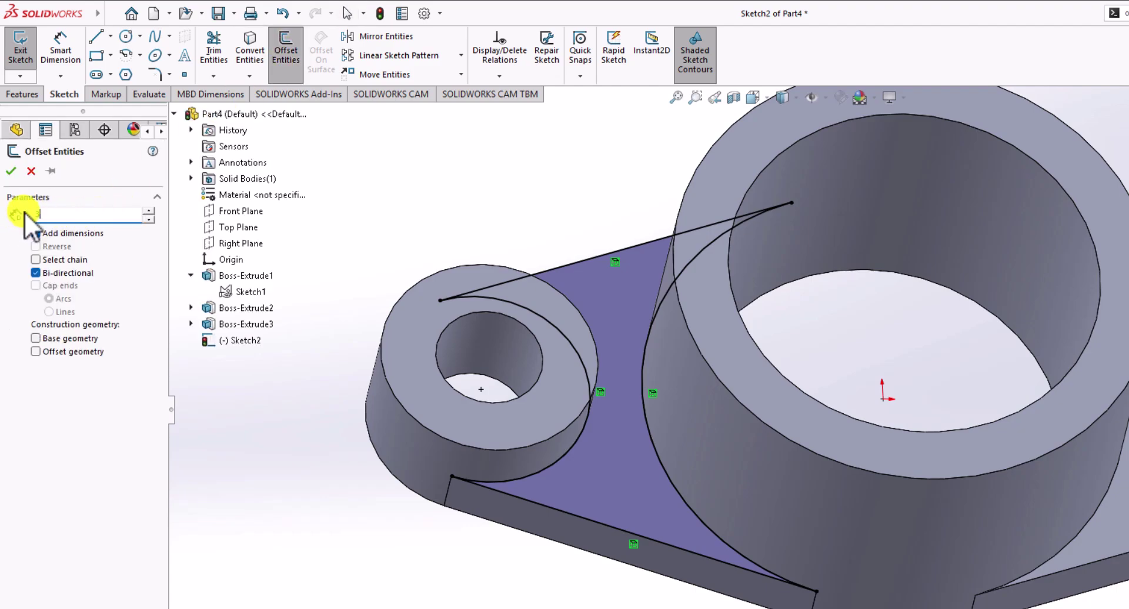
key(Return)
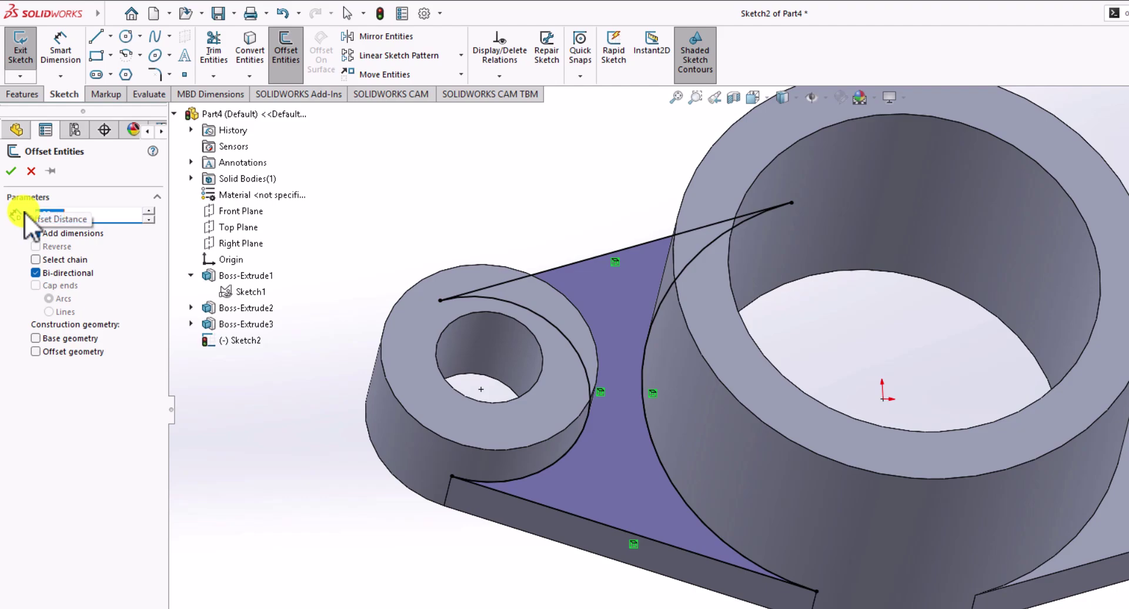
click(581, 262)
click(556, 330)
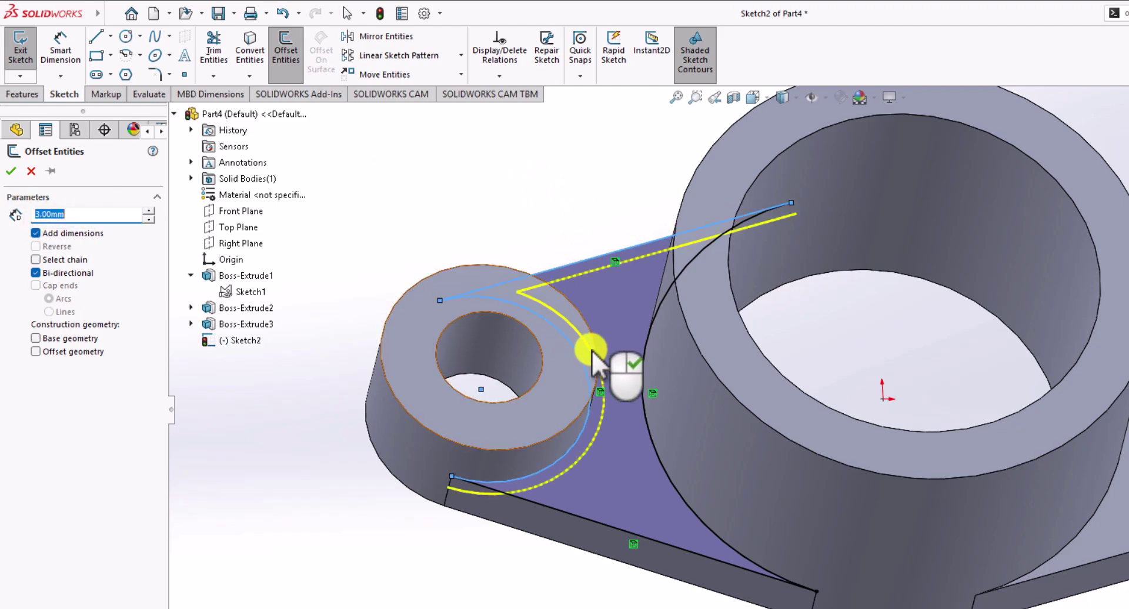
click(595, 522)
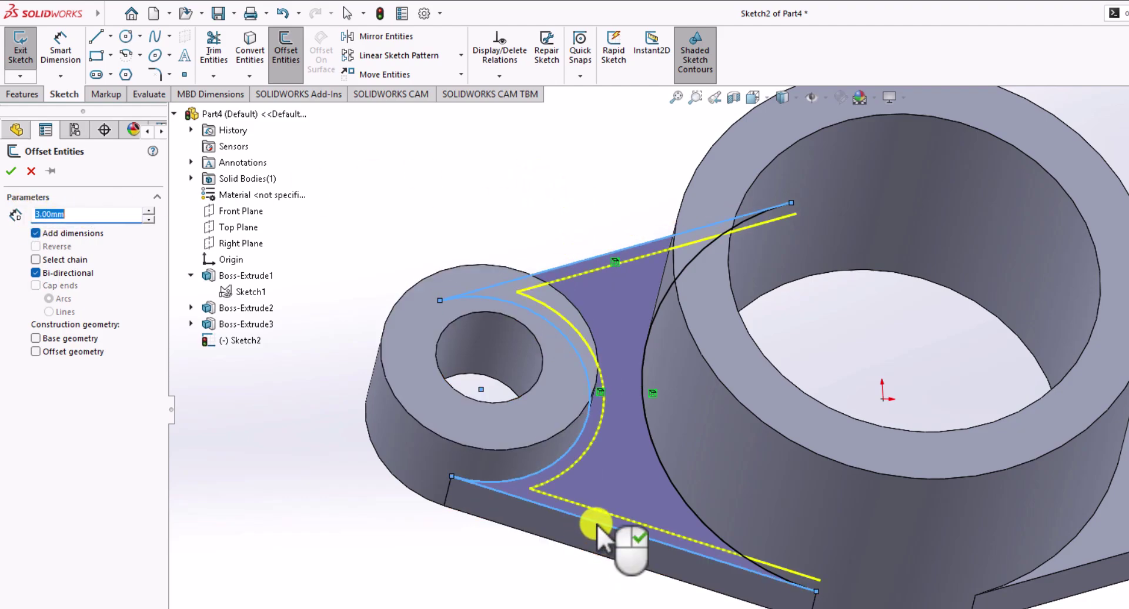
click(663, 474)
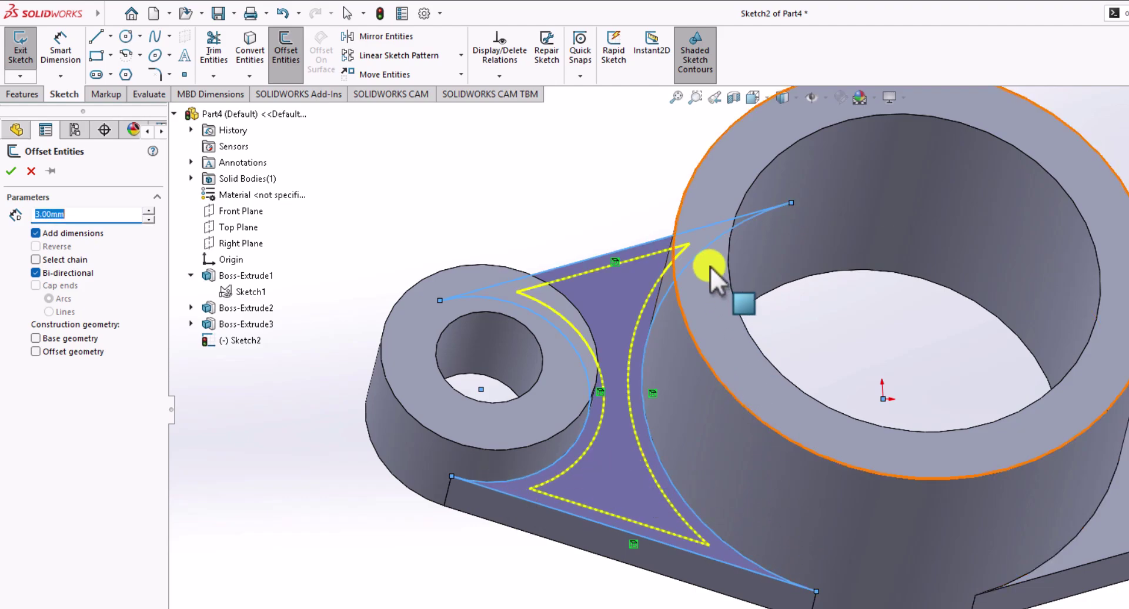
middle_drag(424, 316, 541, 540)
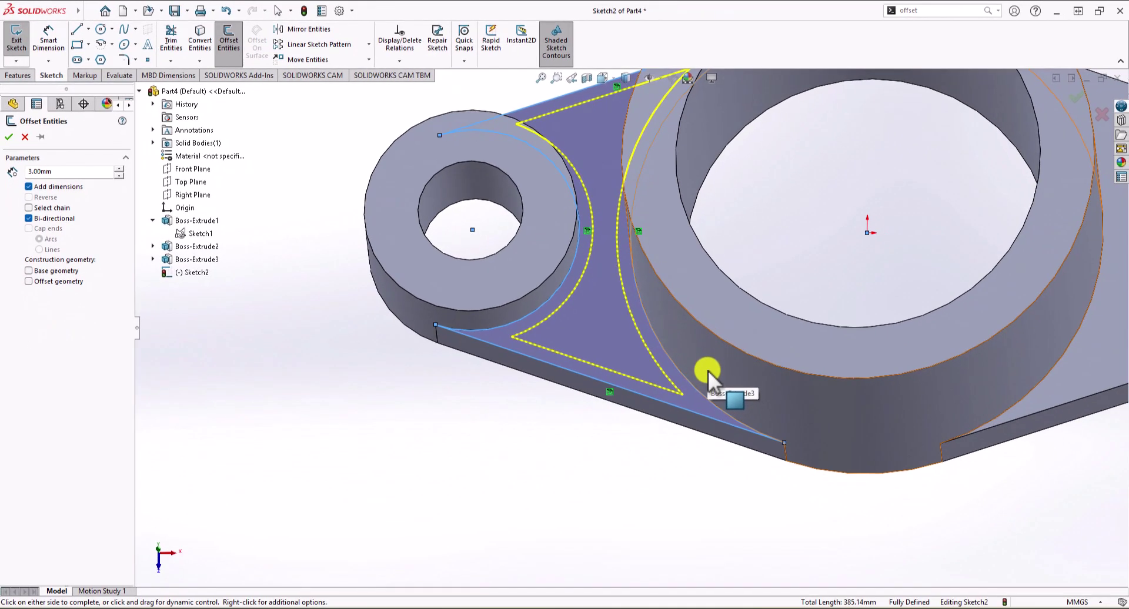
click(708, 370)
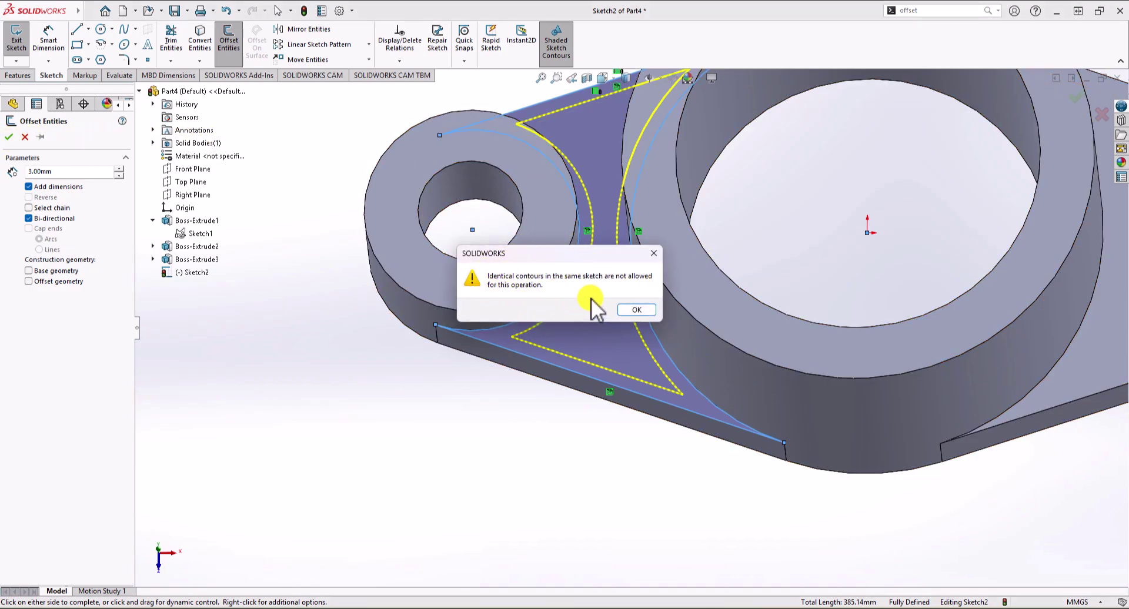
click(636, 310)
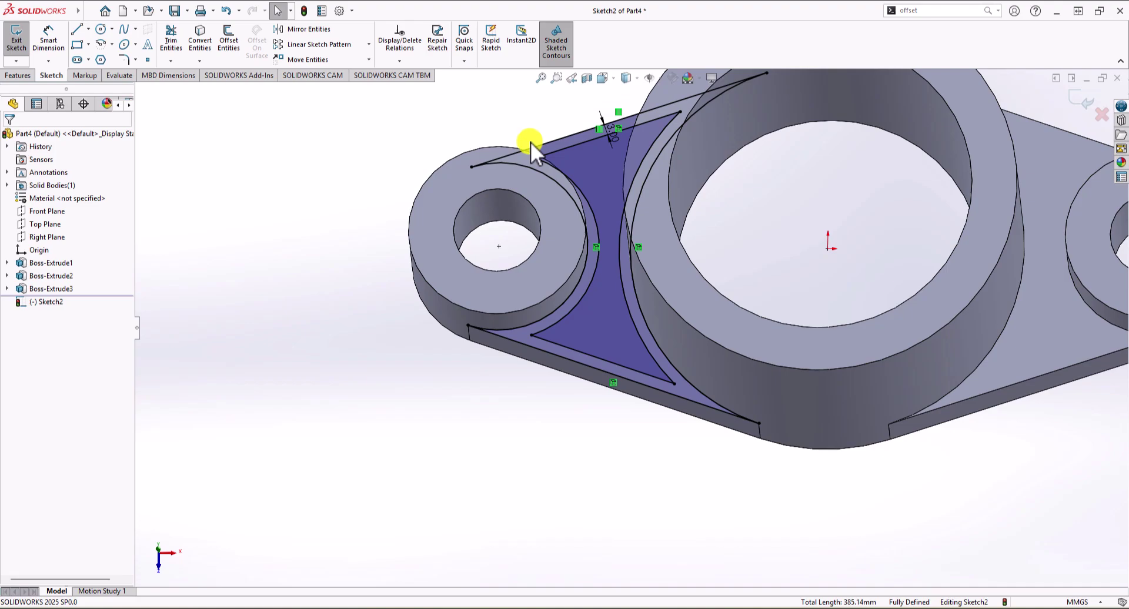
- Zoom in on the offset pocket outline in Sketch2 and start Sketch Fillet
scroll(531, 143, up, 3)
scroll(703, 163, down, 3)
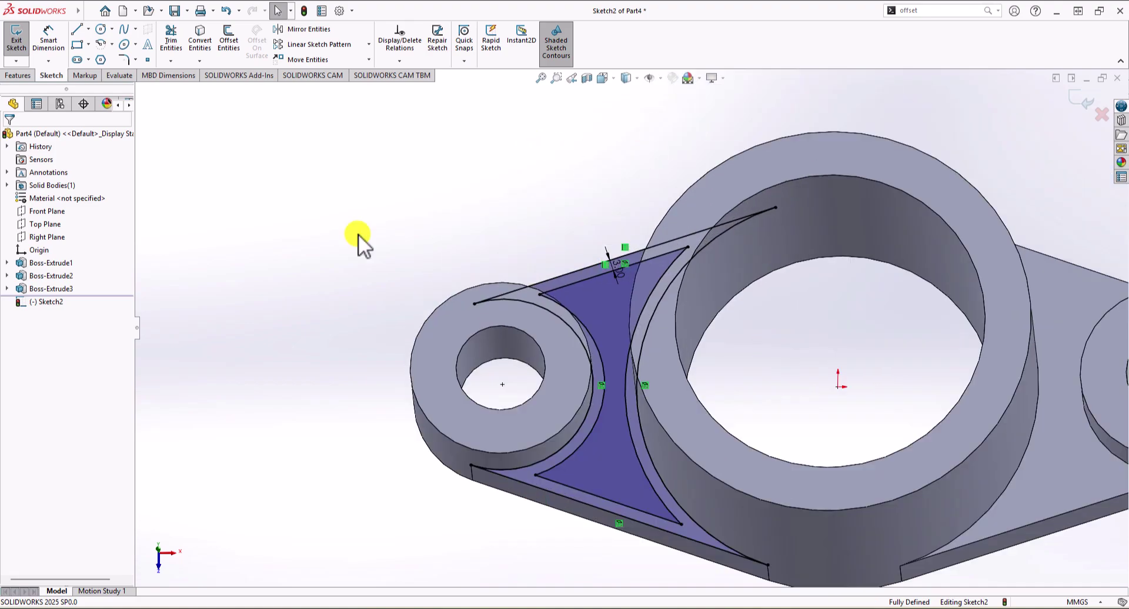
scroll(567, 306, down, 1)
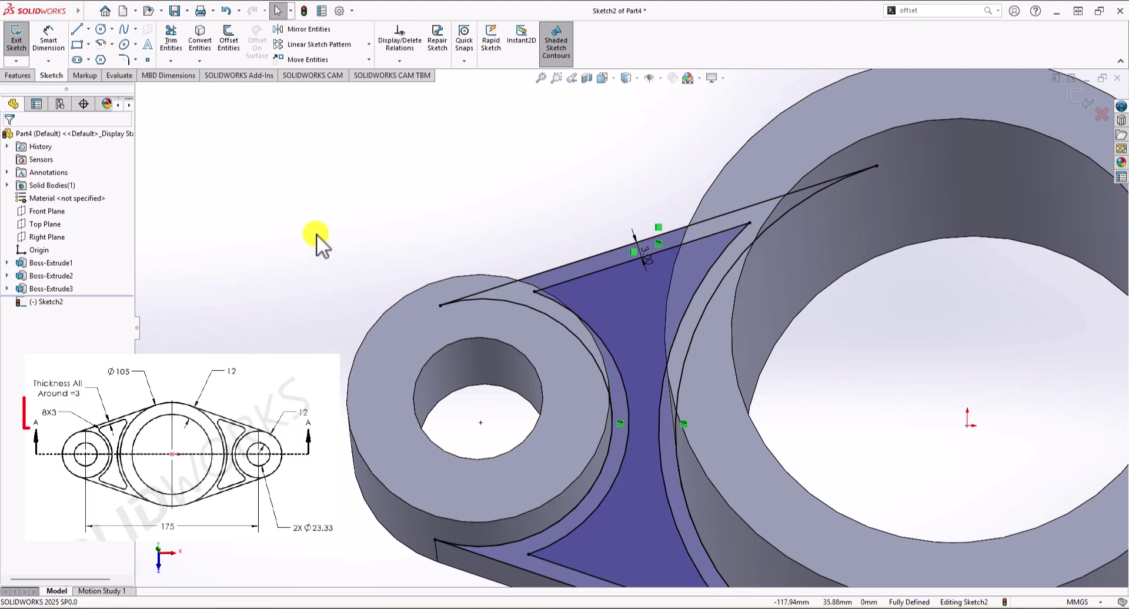
click(125, 58)
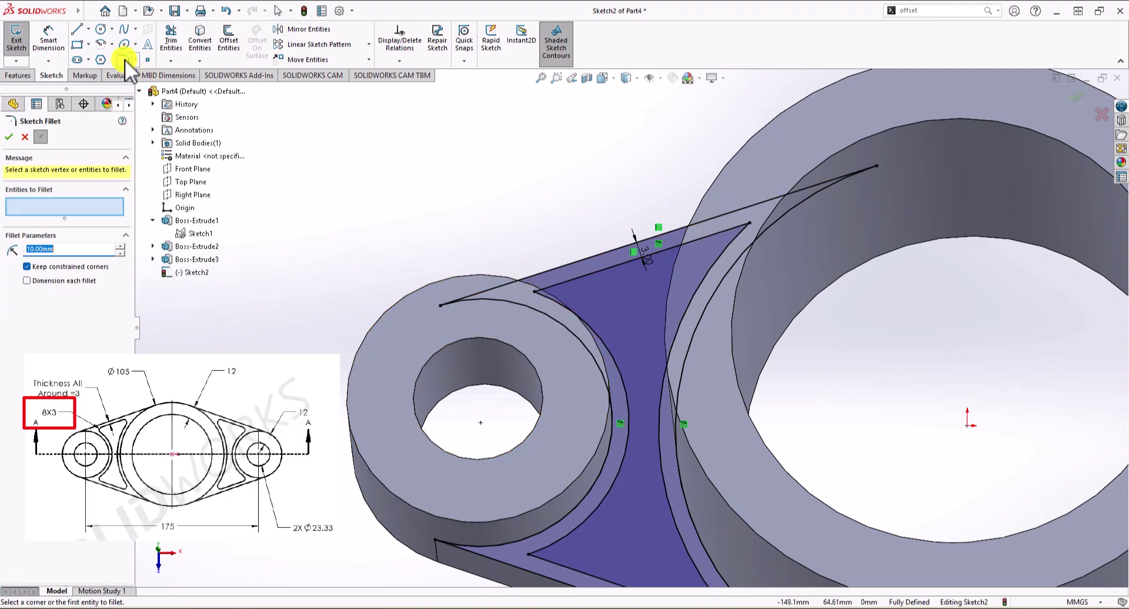
- Fillet the pocket's top-left, top-right, lower-left and lower-right corners with a 3 mm radius
double_click(26, 248)
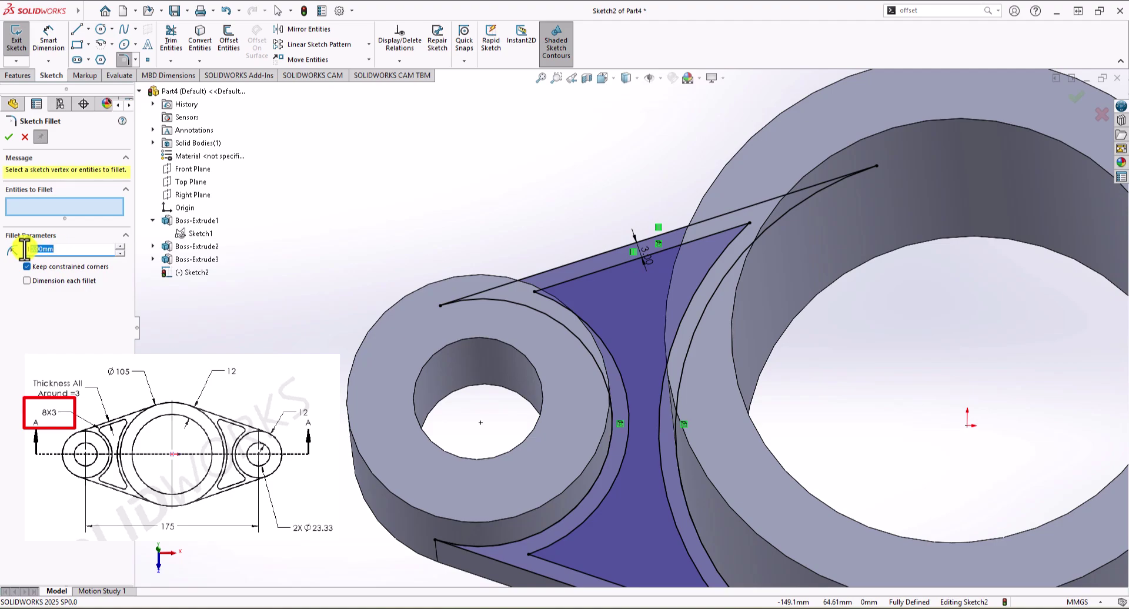
text(3)
key(Return)
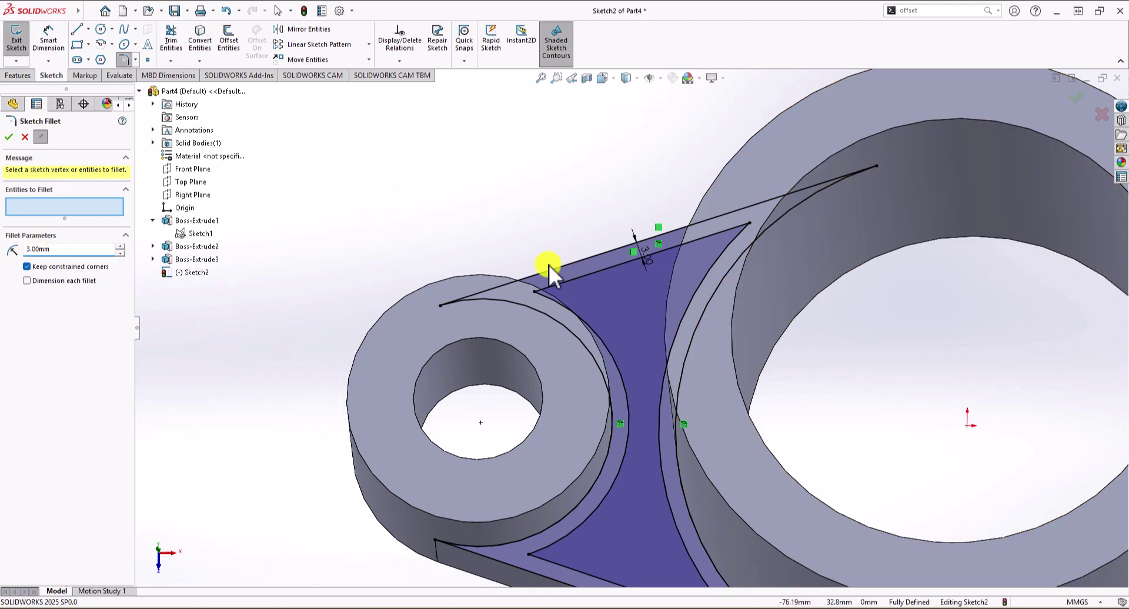
click(537, 291)
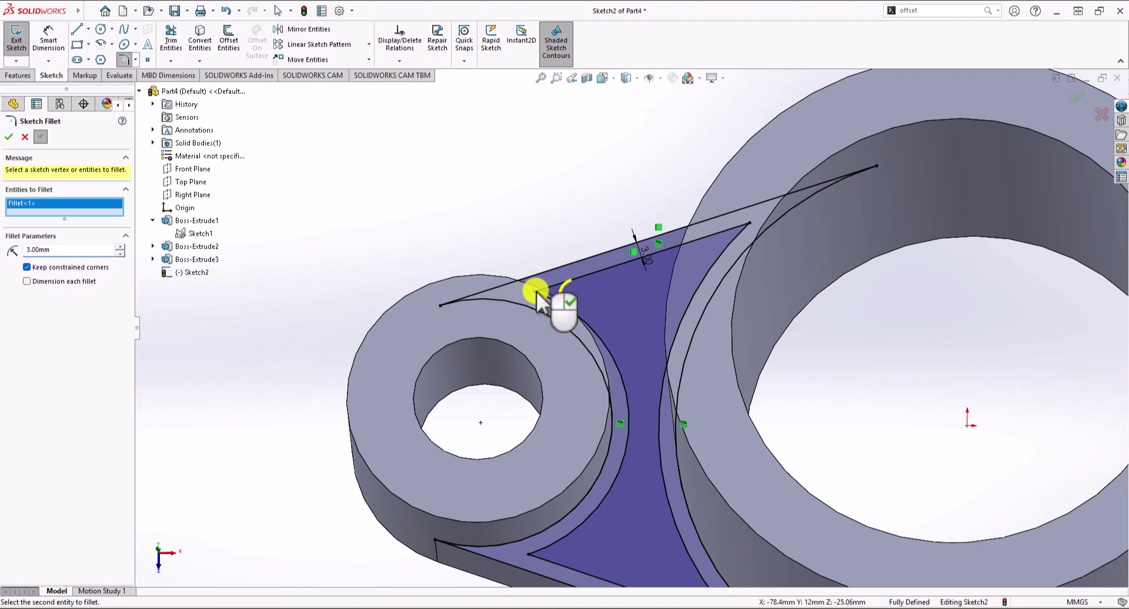
click(747, 225)
scroll(645, 400, up, 5)
scroll(587, 456, down, 4)
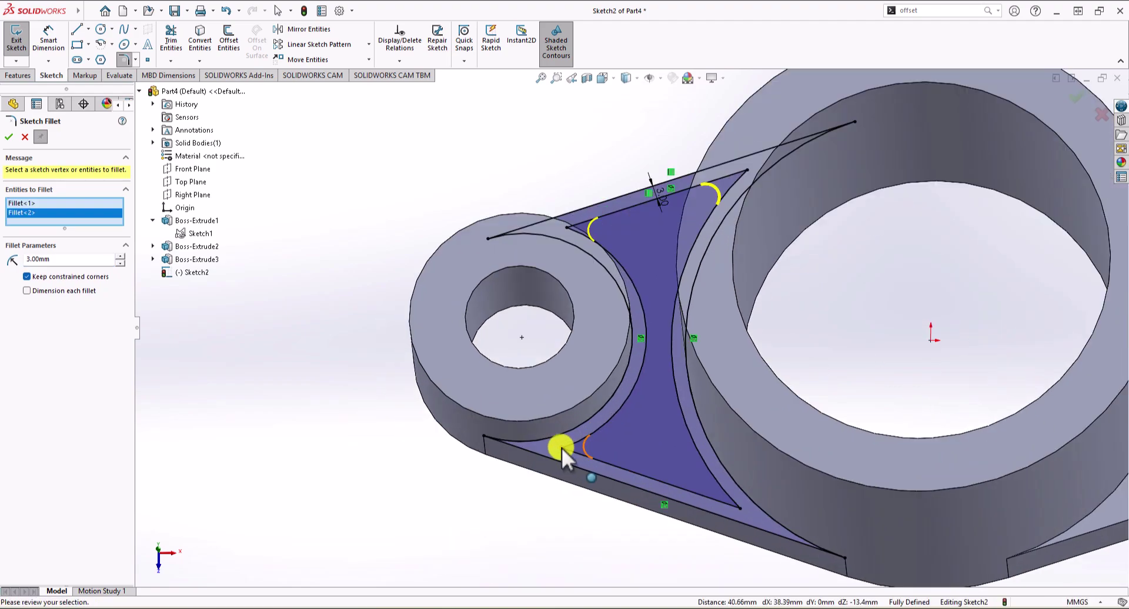
click(563, 447)
click(737, 507)
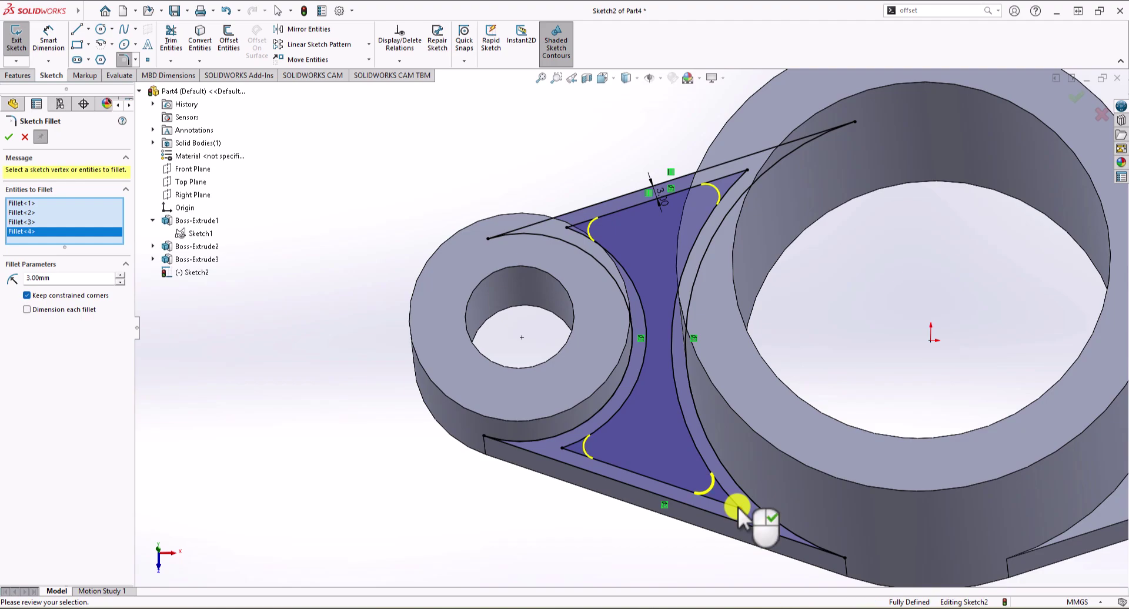
click(9, 137)
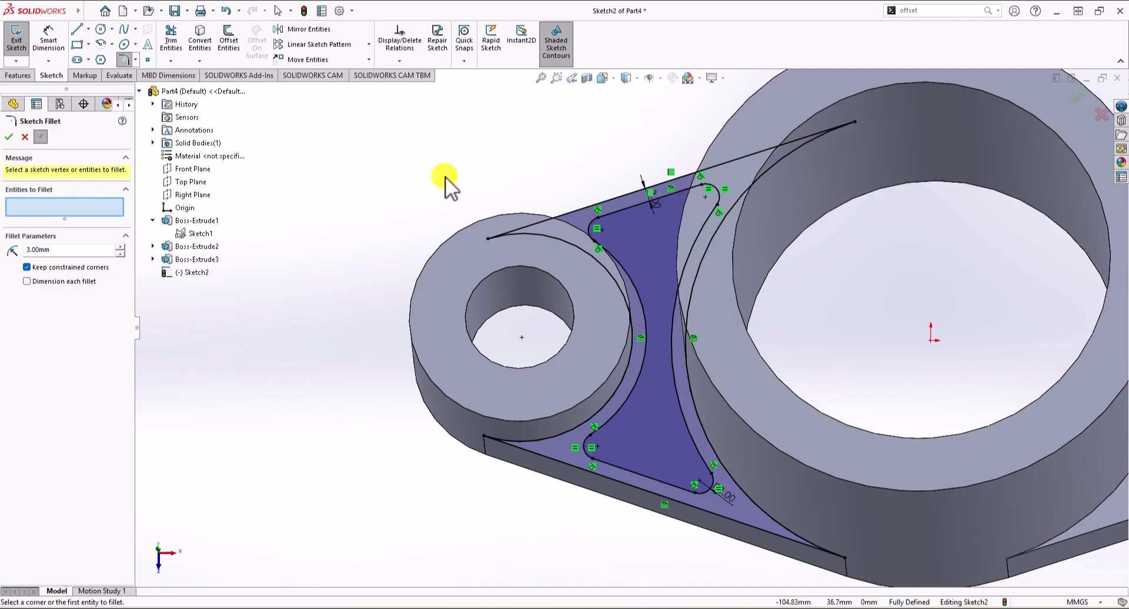
- Close the Sketch Fillet tool and bring up the Features commands
scroll(587, 345, up, 2)
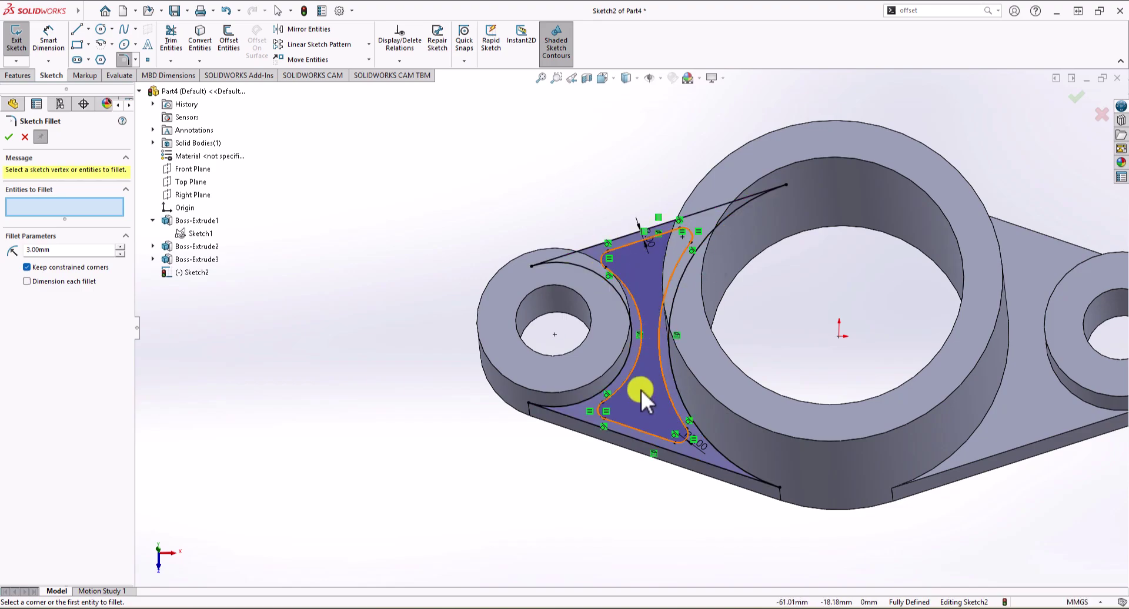
click(9, 137)
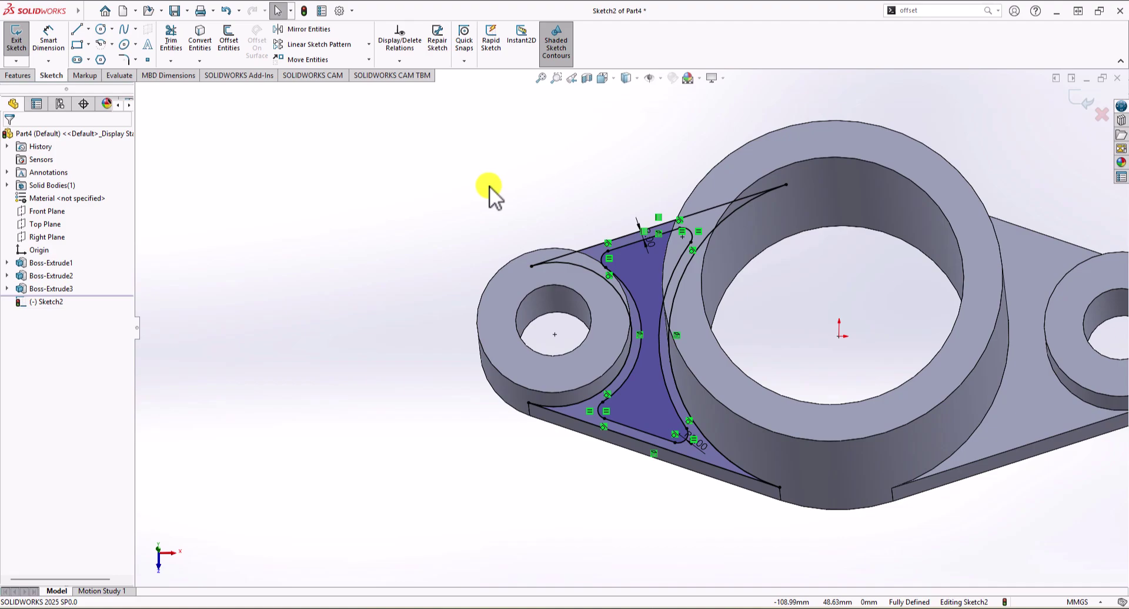
click(16, 75)
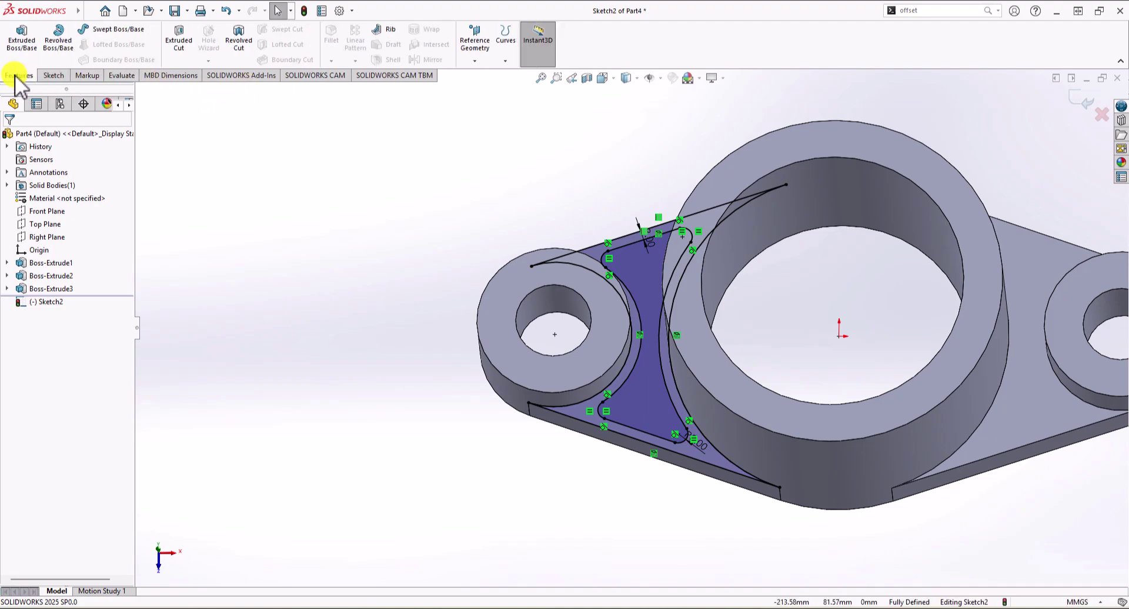
- Extrude-cut the inner pocket region 3 mm Blind, then orbit to inspect the recess
click(177, 46)
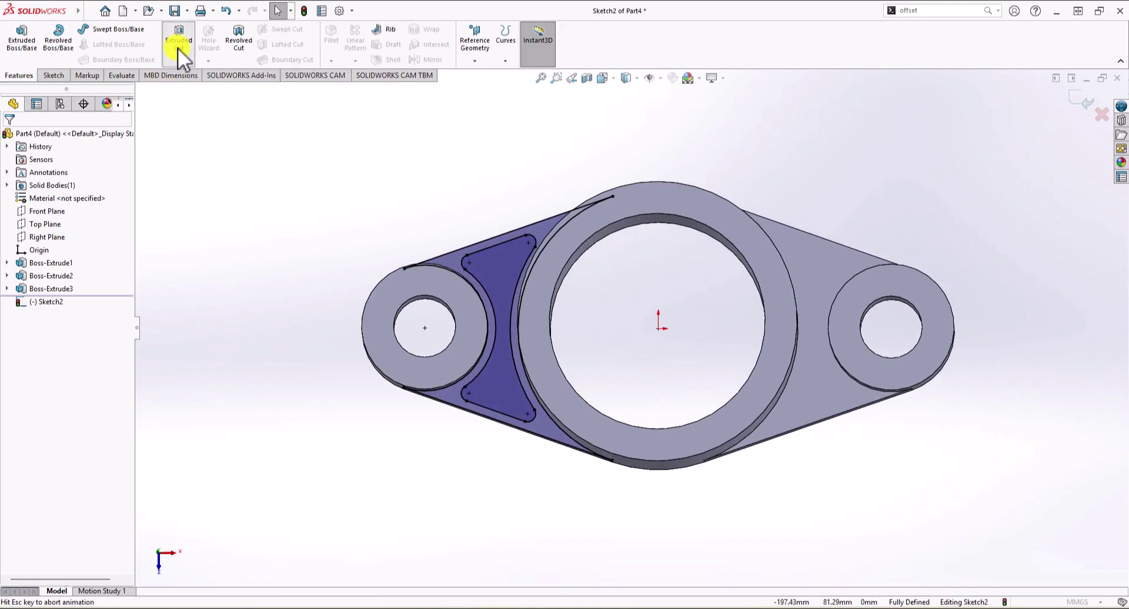
click(474, 277)
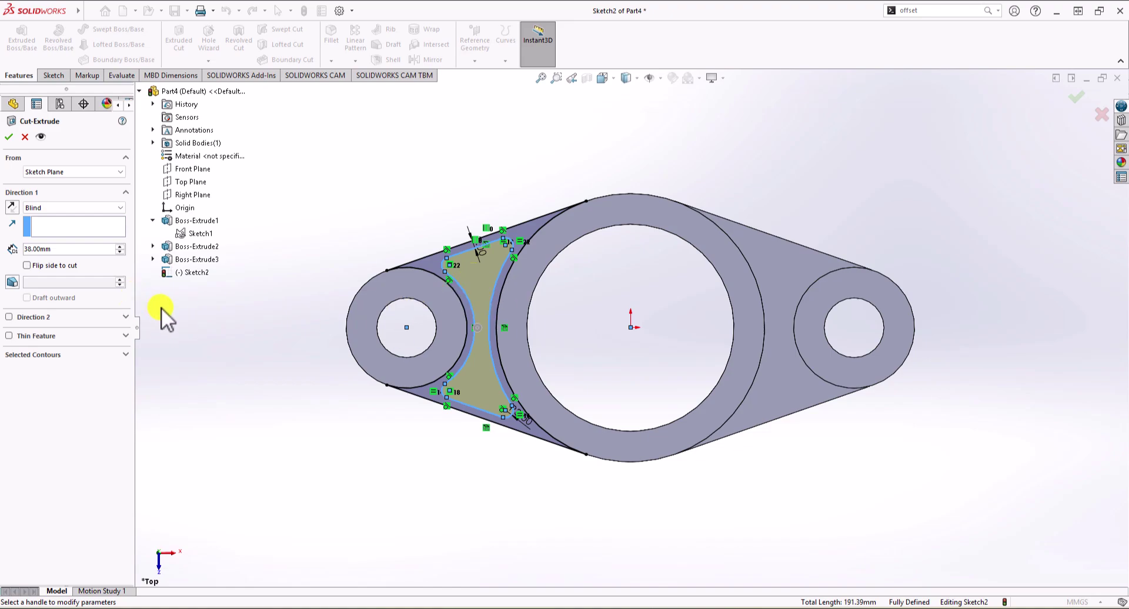
drag(55, 249, 14, 251)
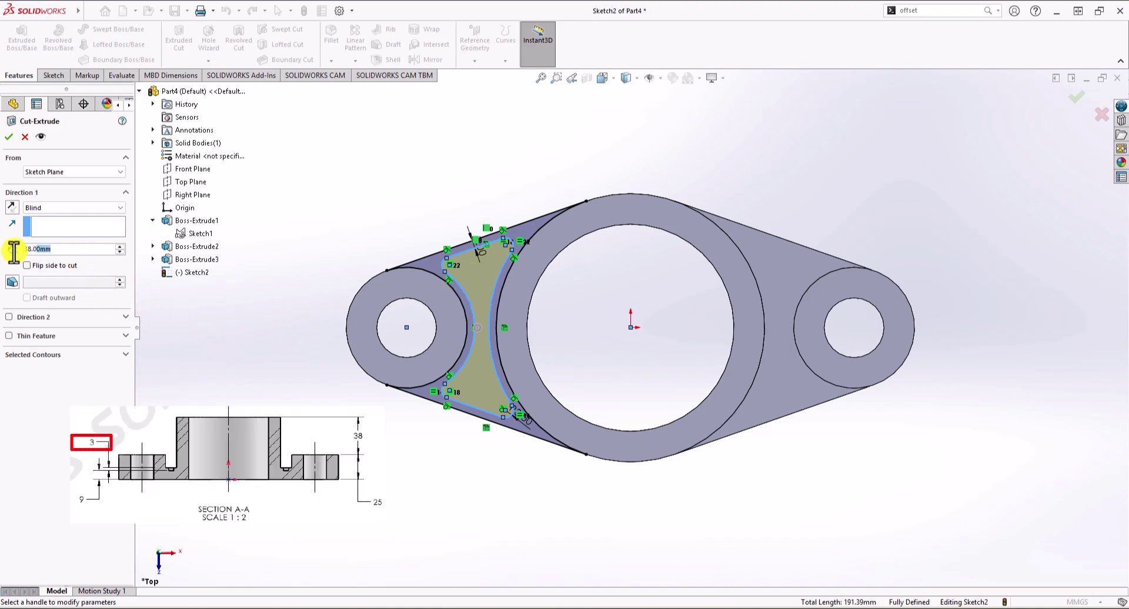
text(3)
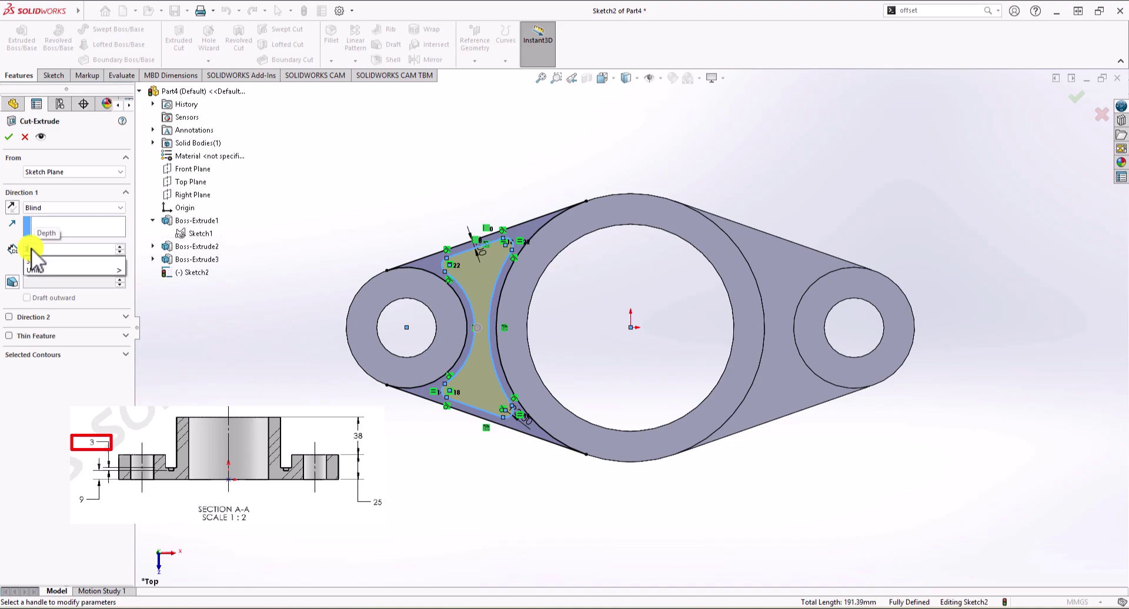
click(9, 136)
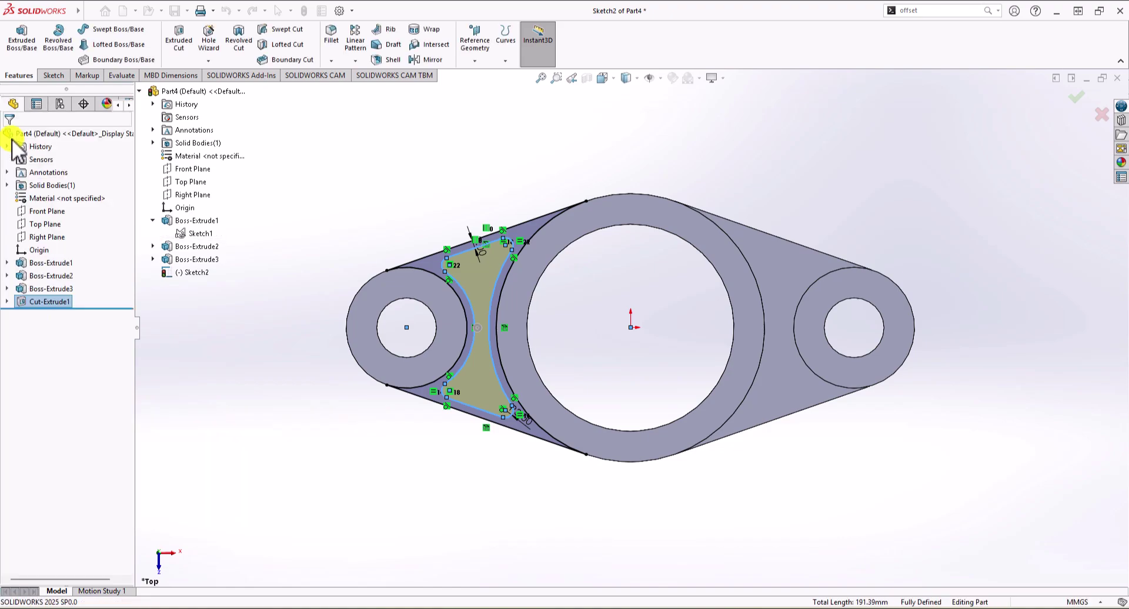
mouse_move(227, 220)
middle_down()
mouse_move(297, 235)
mouse_move(299, 141)
mouse_move(365, 328)
middle_up()
scroll(454, 434, down, 5)
middle_drag(454, 433, 454, 458)
- Fit and zoom in on the part, then start the Mirror feature
key(f)
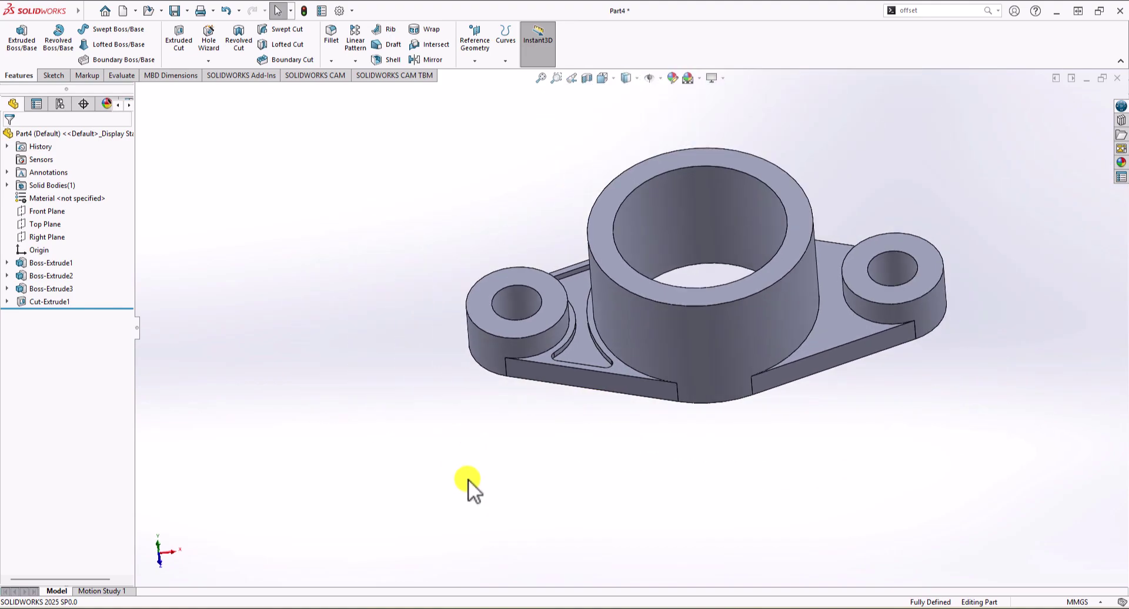
scroll(714, 376, down, 1)
scroll(714, 376, down, 1)
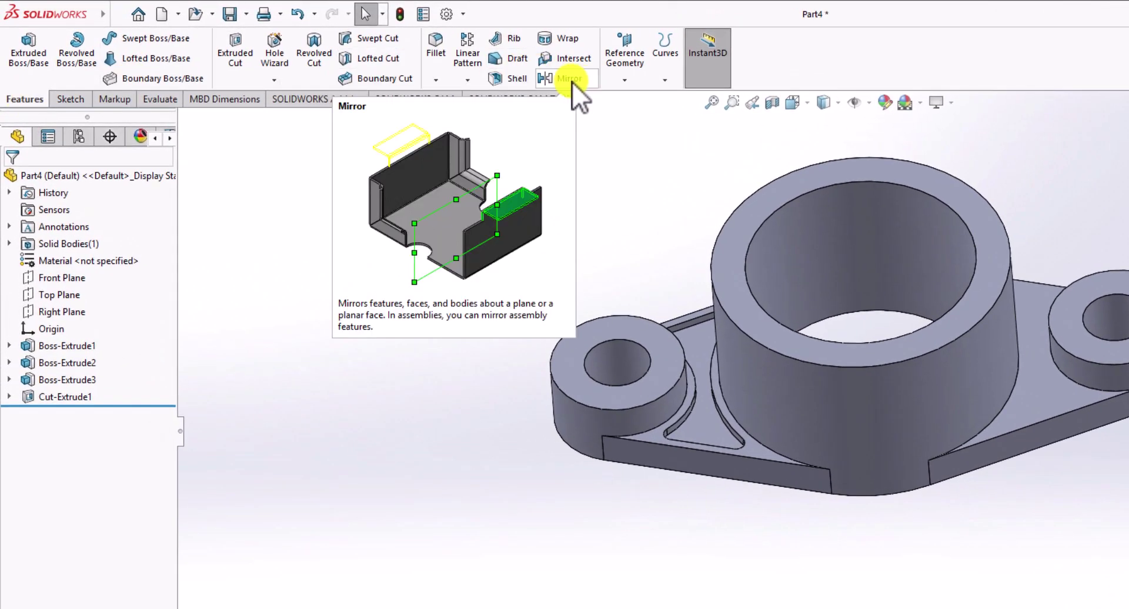
click(570, 79)
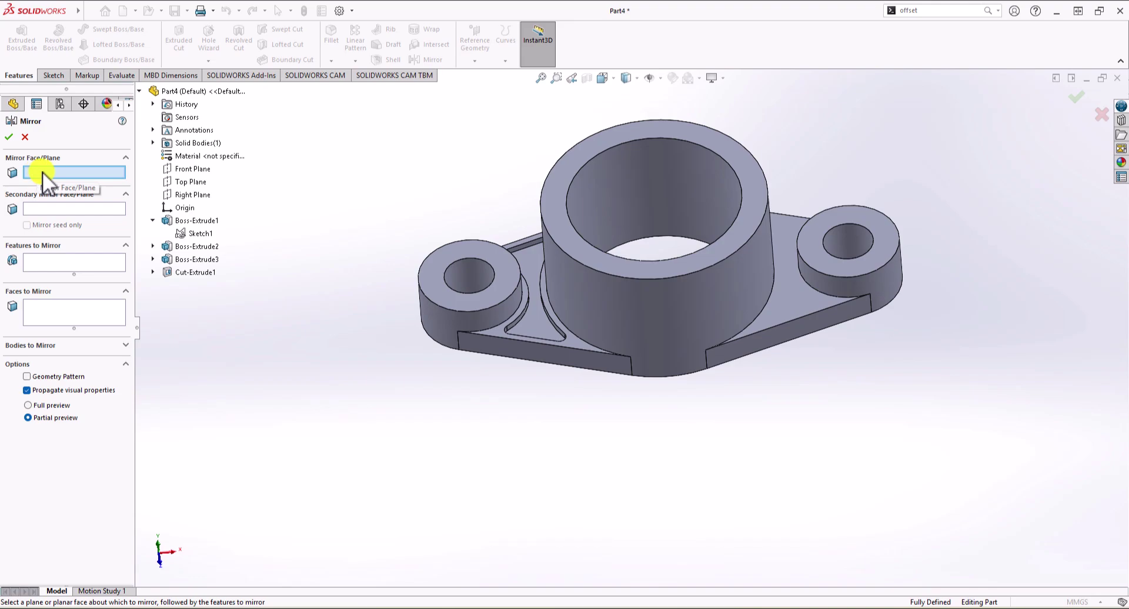
- Mirror Cut-Extrude1 about Right Plane to create Mirror1
click(196, 196)
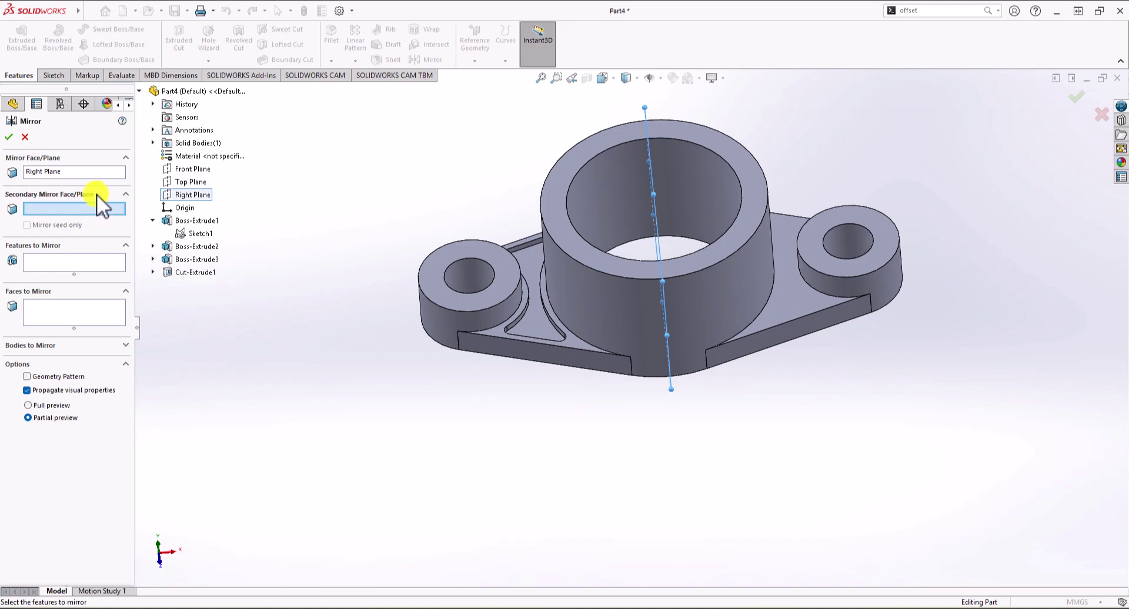
click(47, 261)
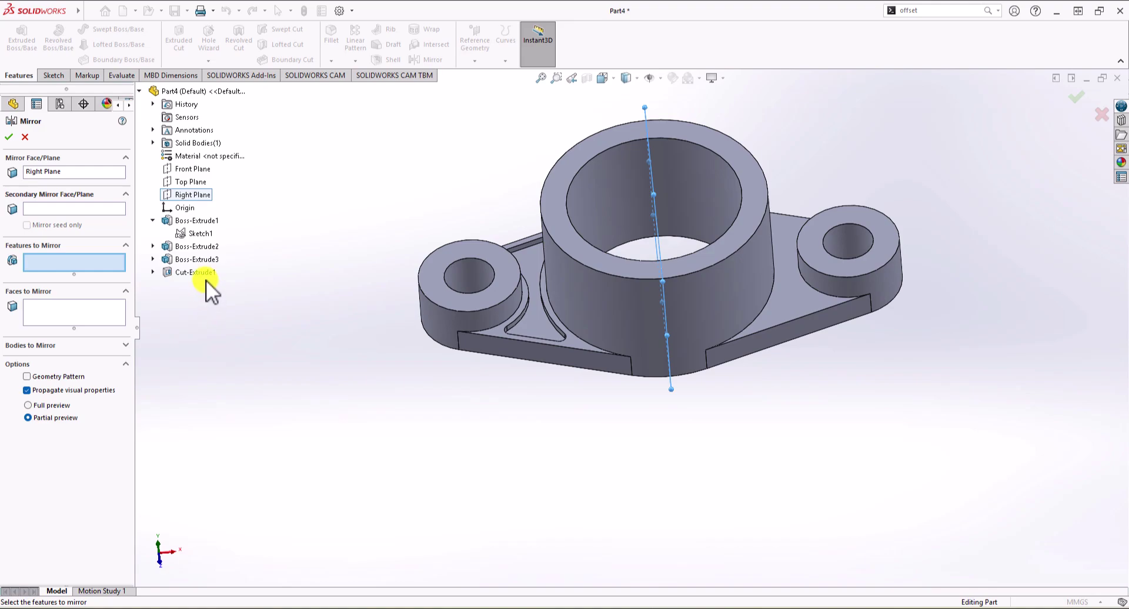
click(188, 274)
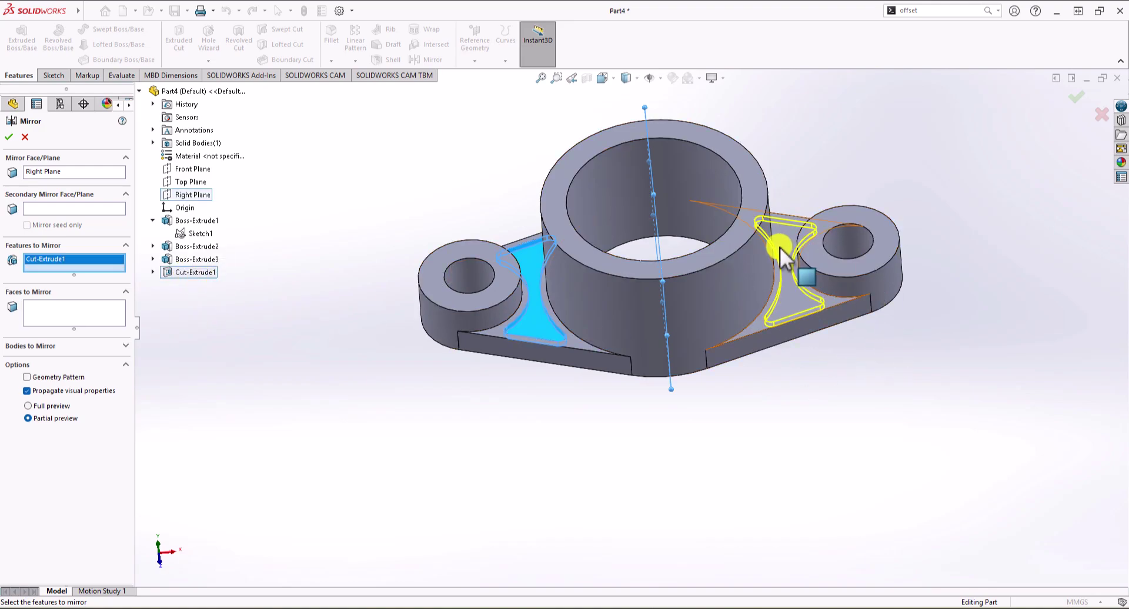
click(10, 137)
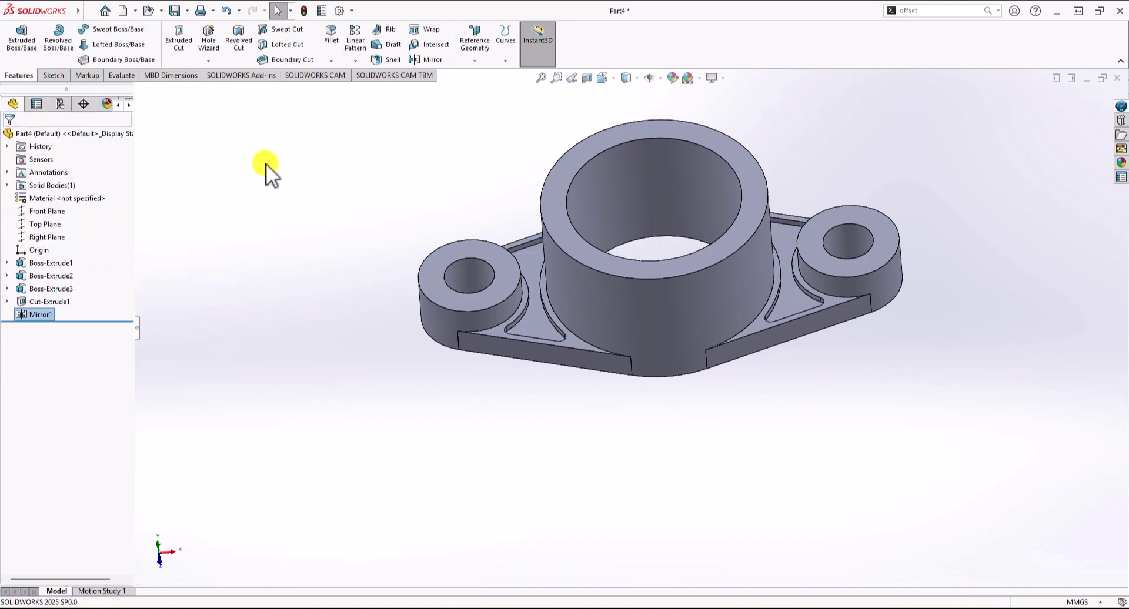